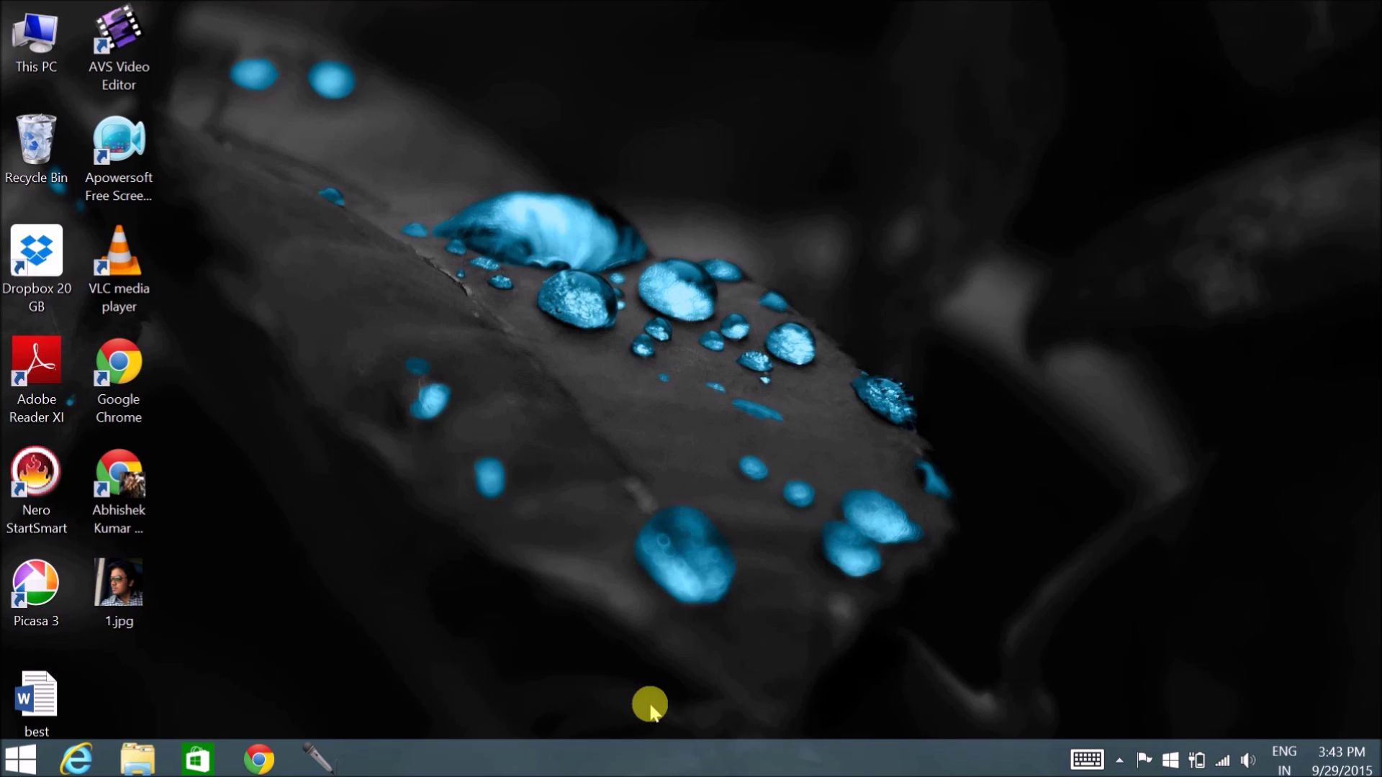
Open Google Chrome and go to twitter.com
click(262, 759)
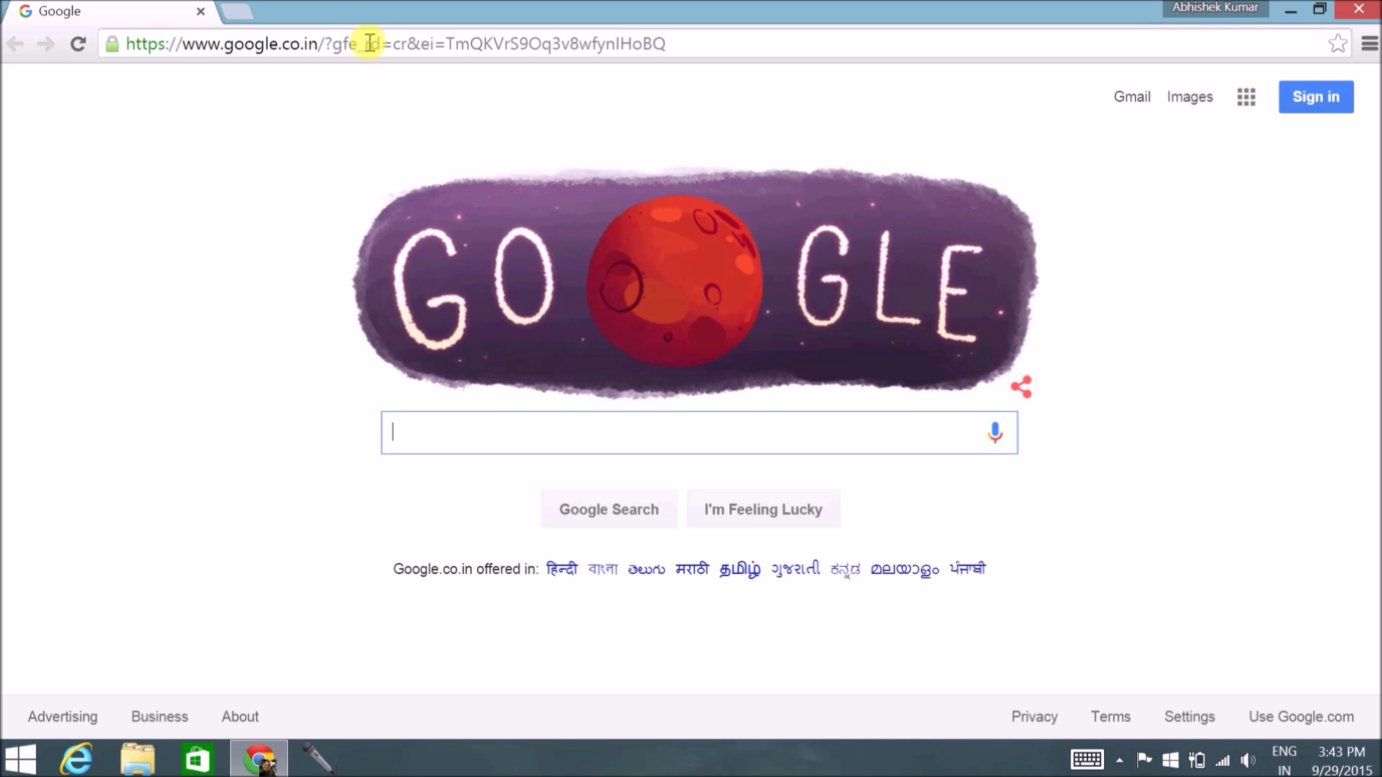
click(369, 43)
text(twitter.com)
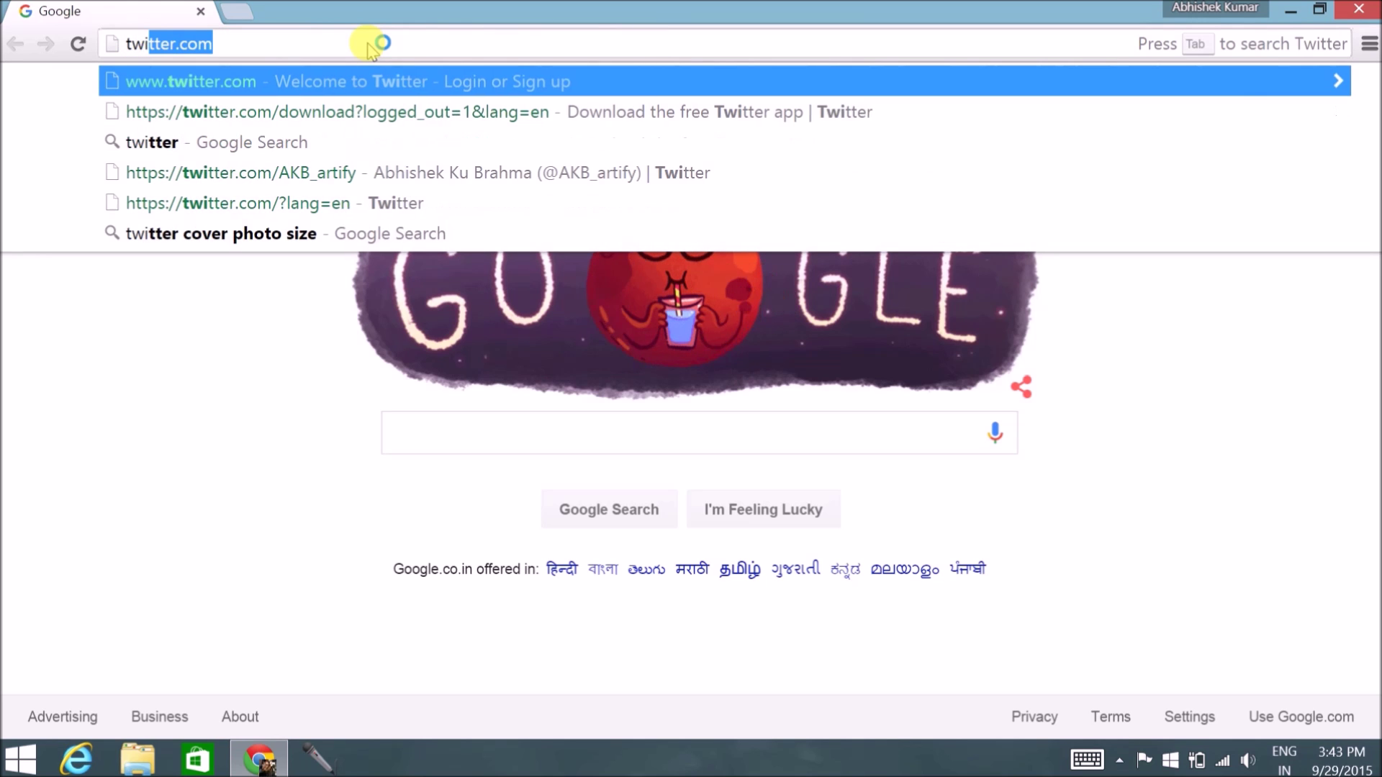
key(Return)
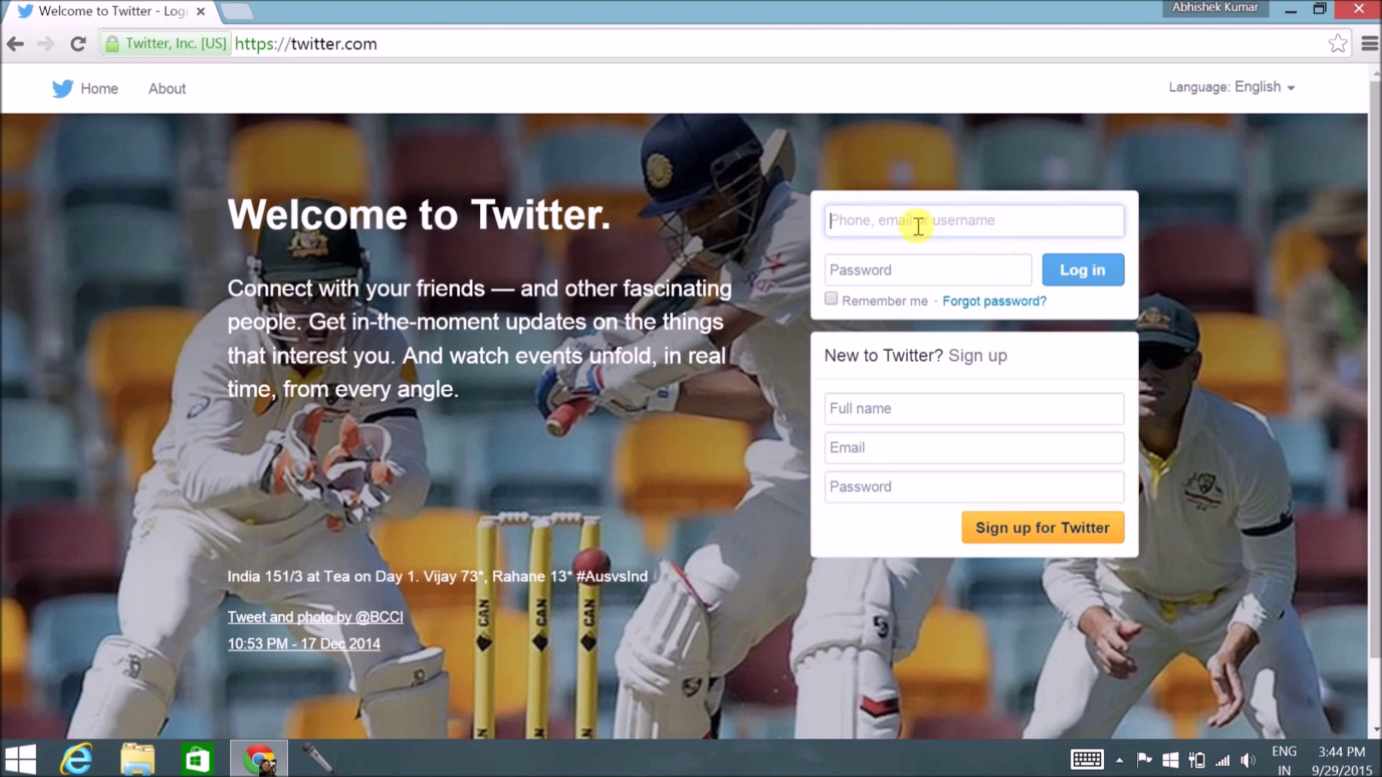
Log in with the suggested account username and the account password, and decline to save the password in the browser
click(593, 60)
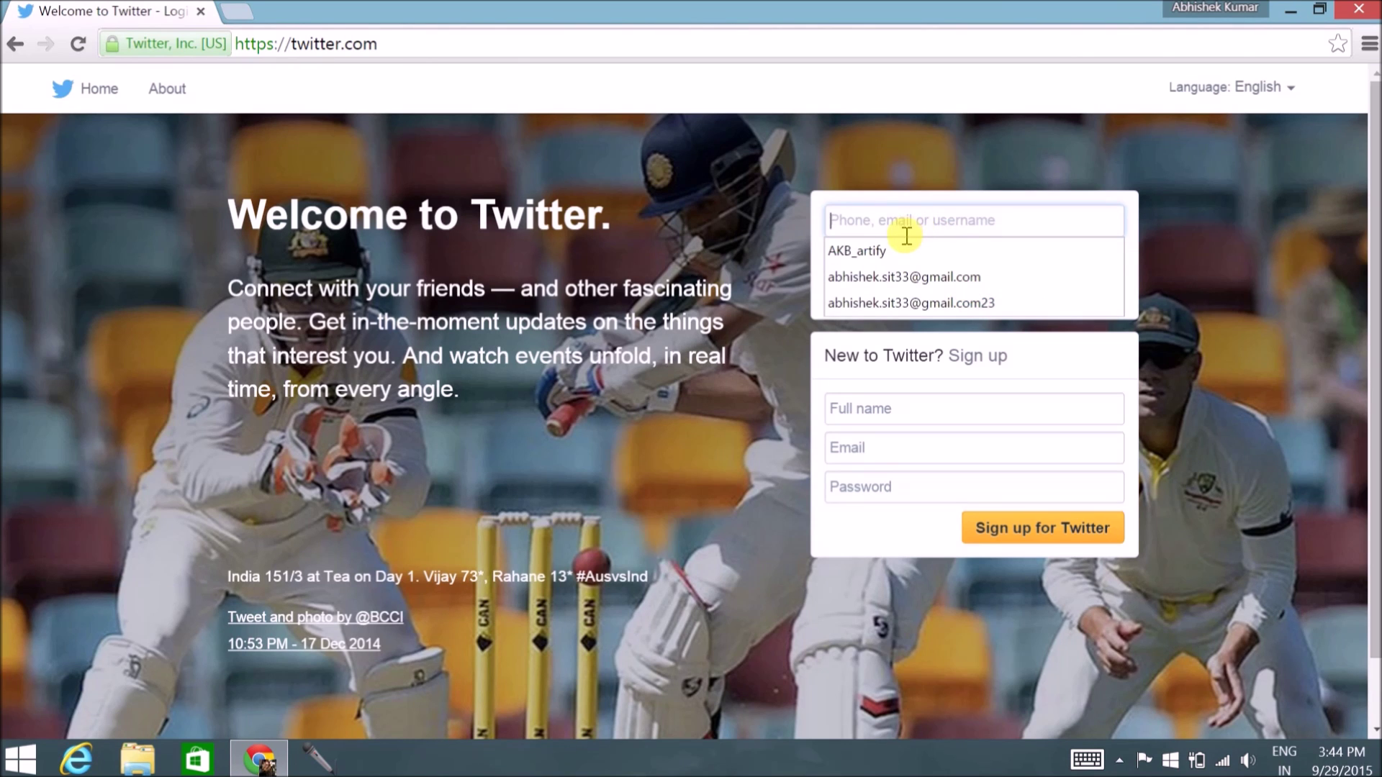
click(908, 245)
click(911, 269)
text(********)
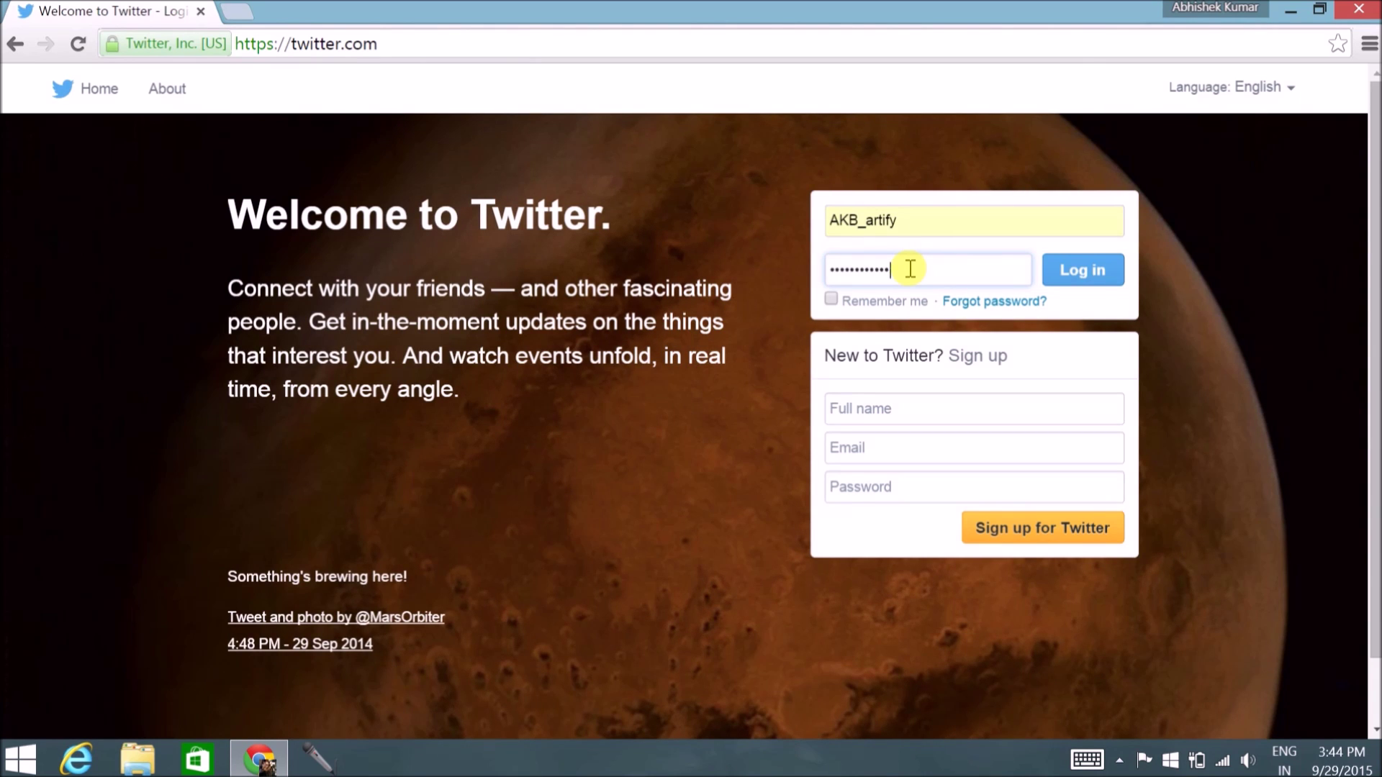
click(1073, 271)
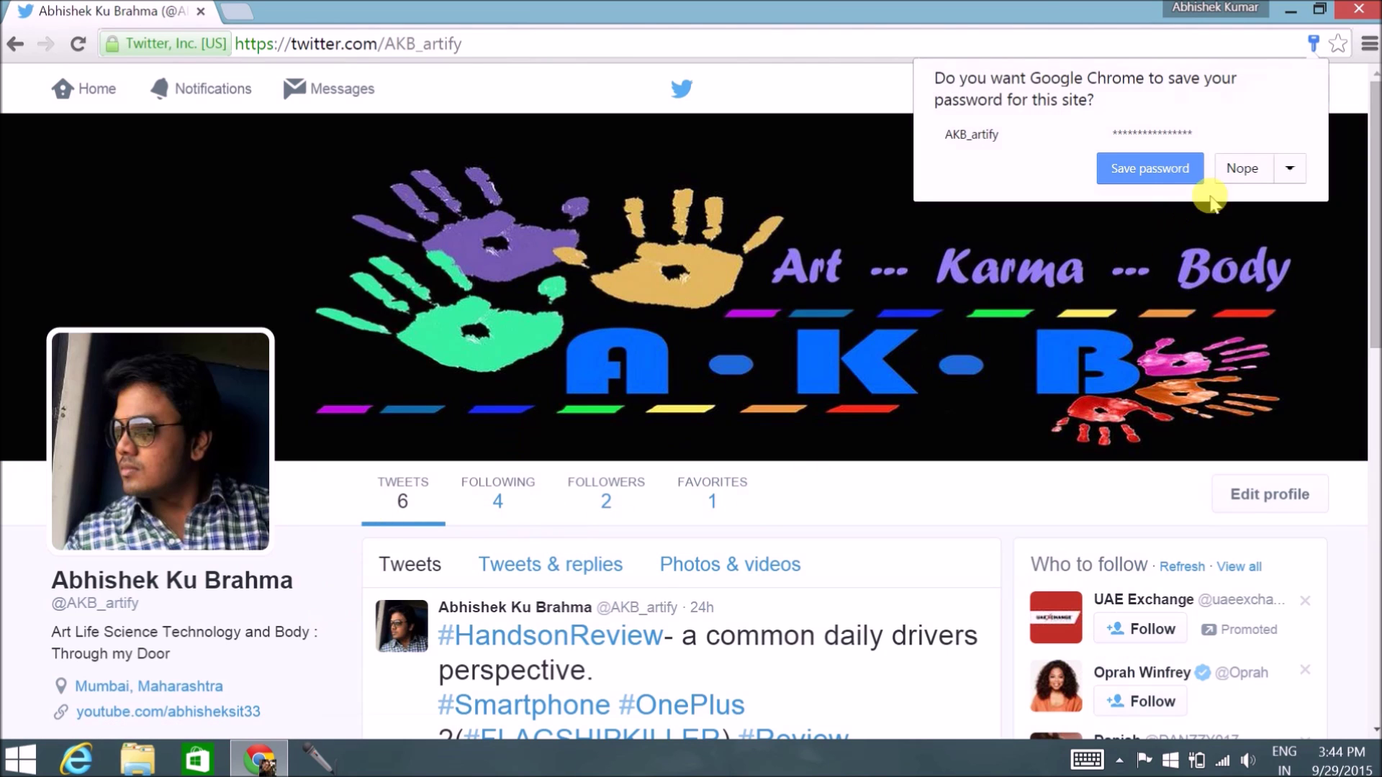
click(1251, 168)
Open the profile for editing, examine its photo, bio, theme color and birthday options, and save the profile
scroll(308, 529, down, 3)
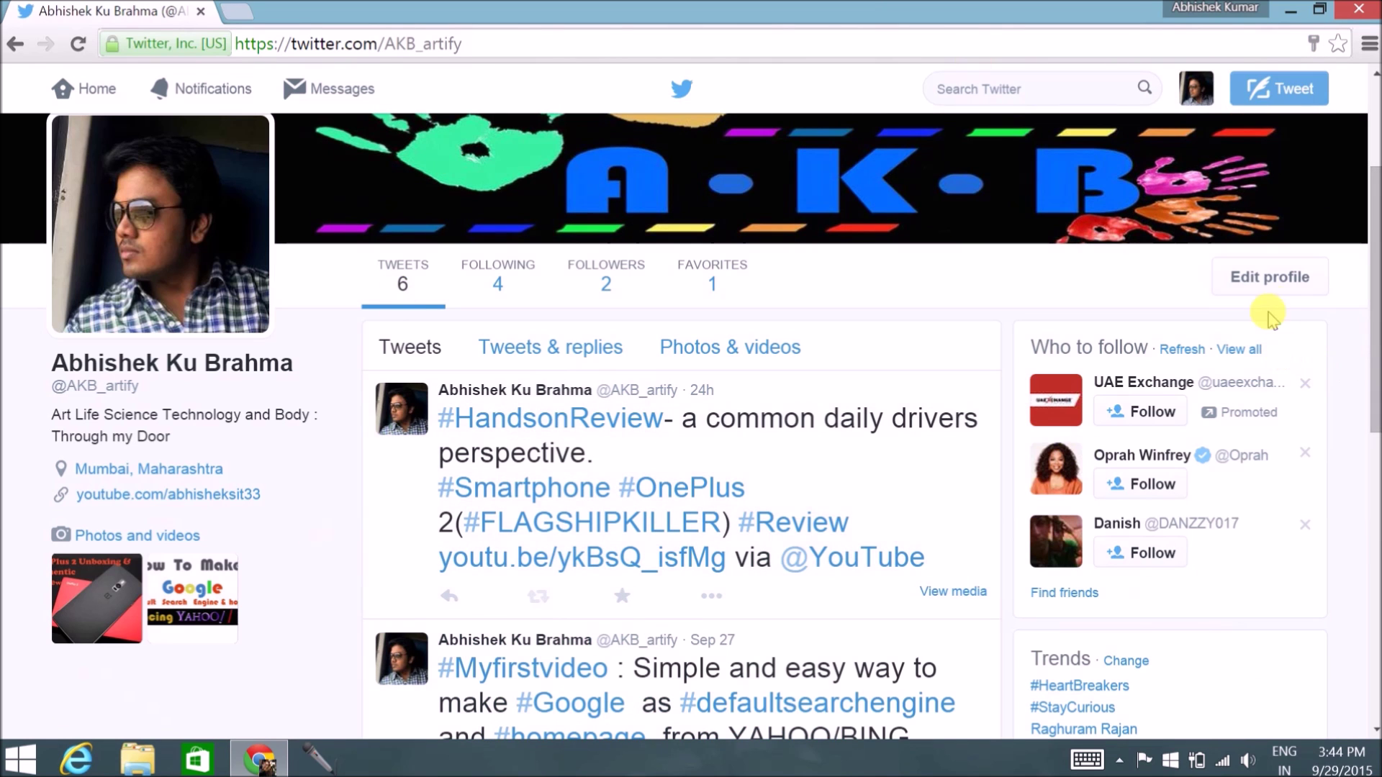
click(1281, 288)
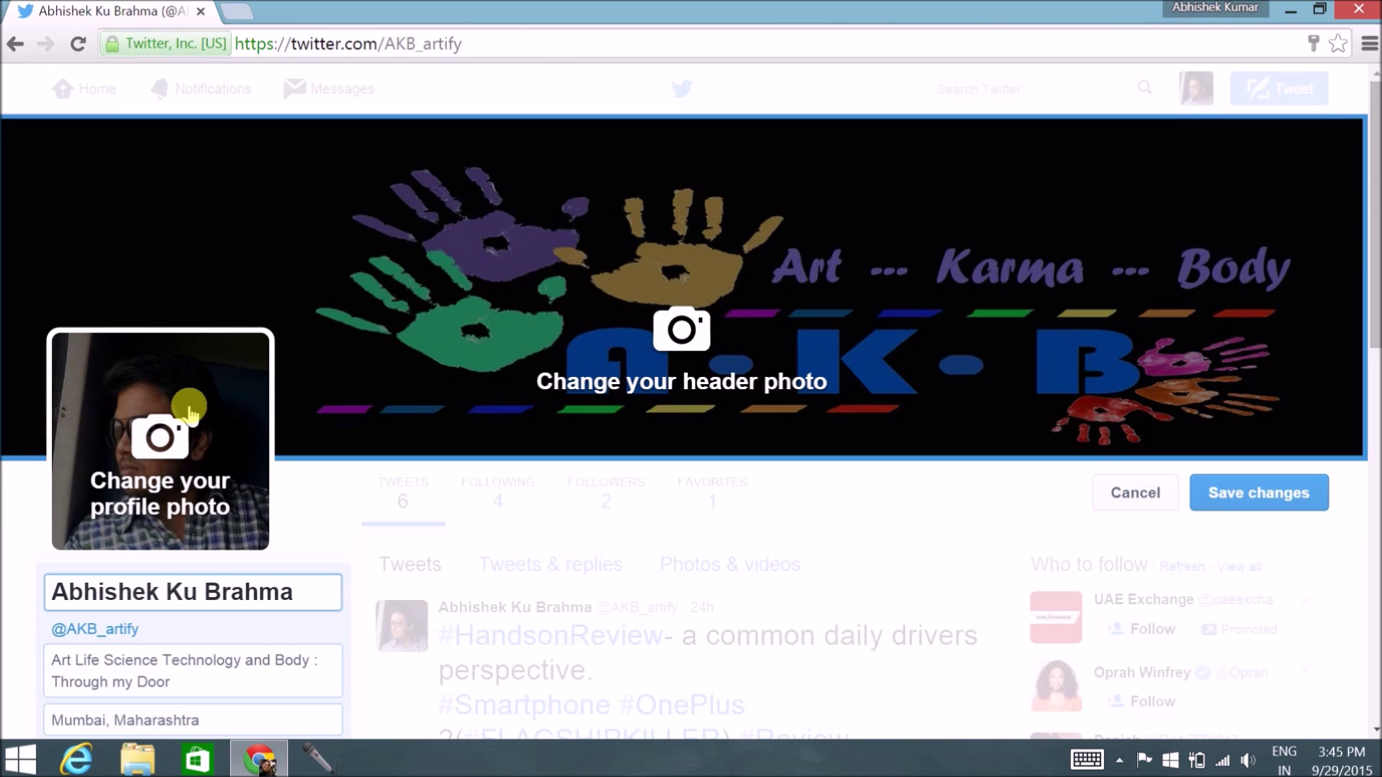
scroll(444, 337, down, 3)
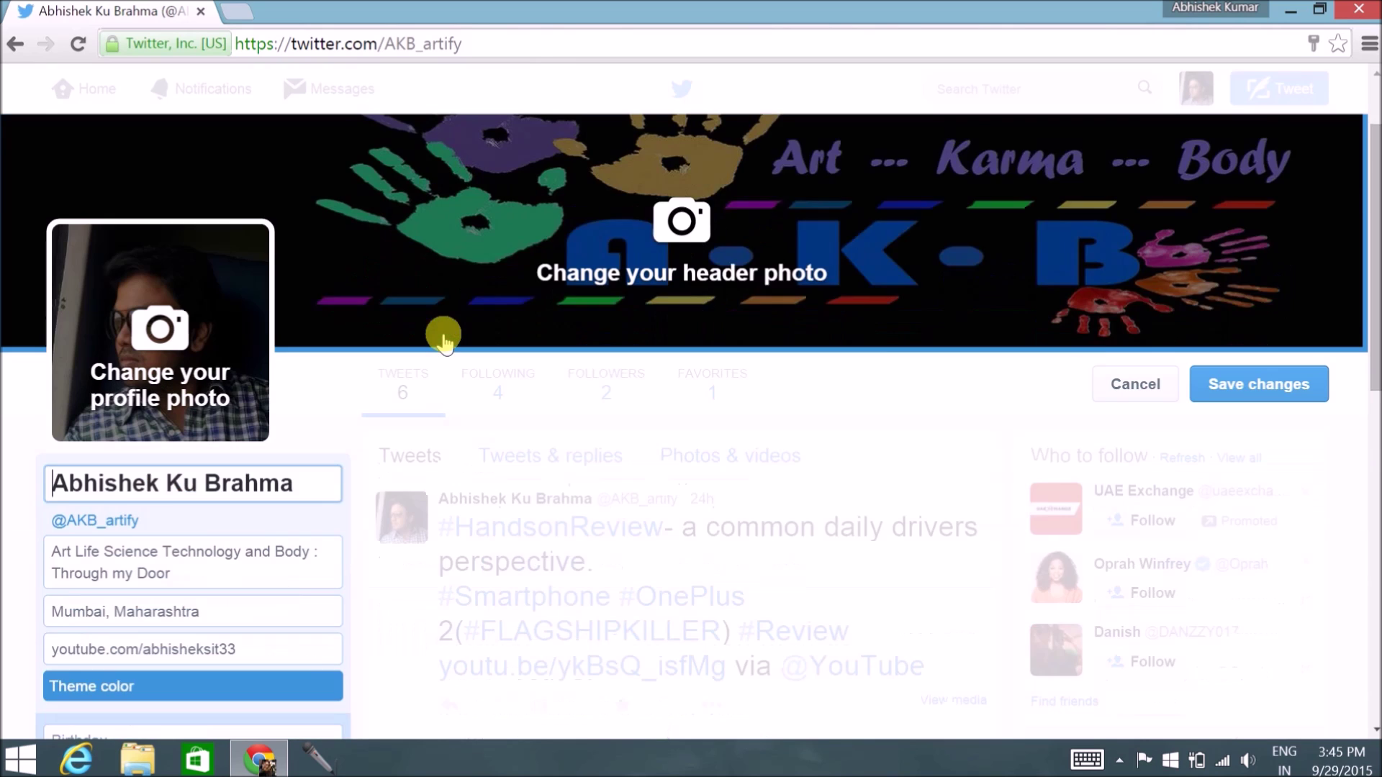
click(58, 381)
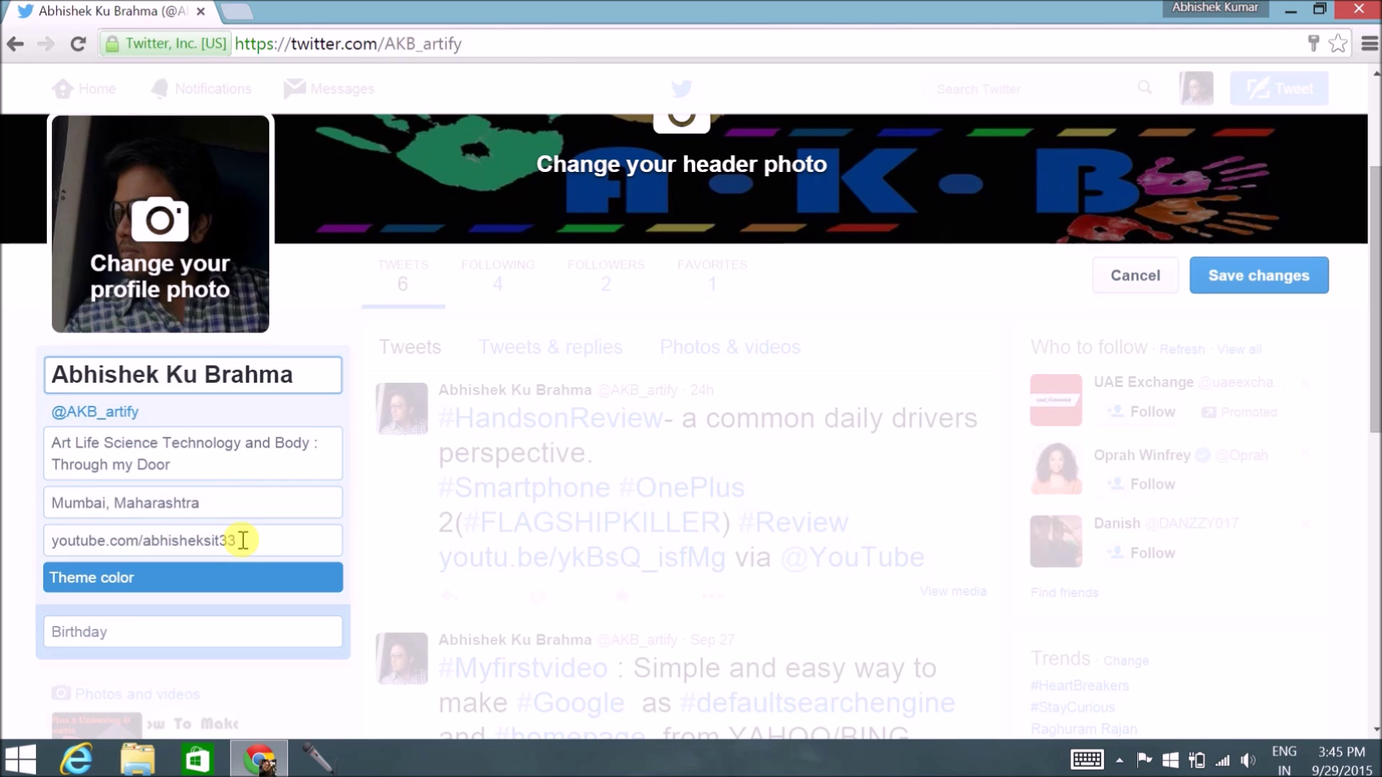
click(139, 578)
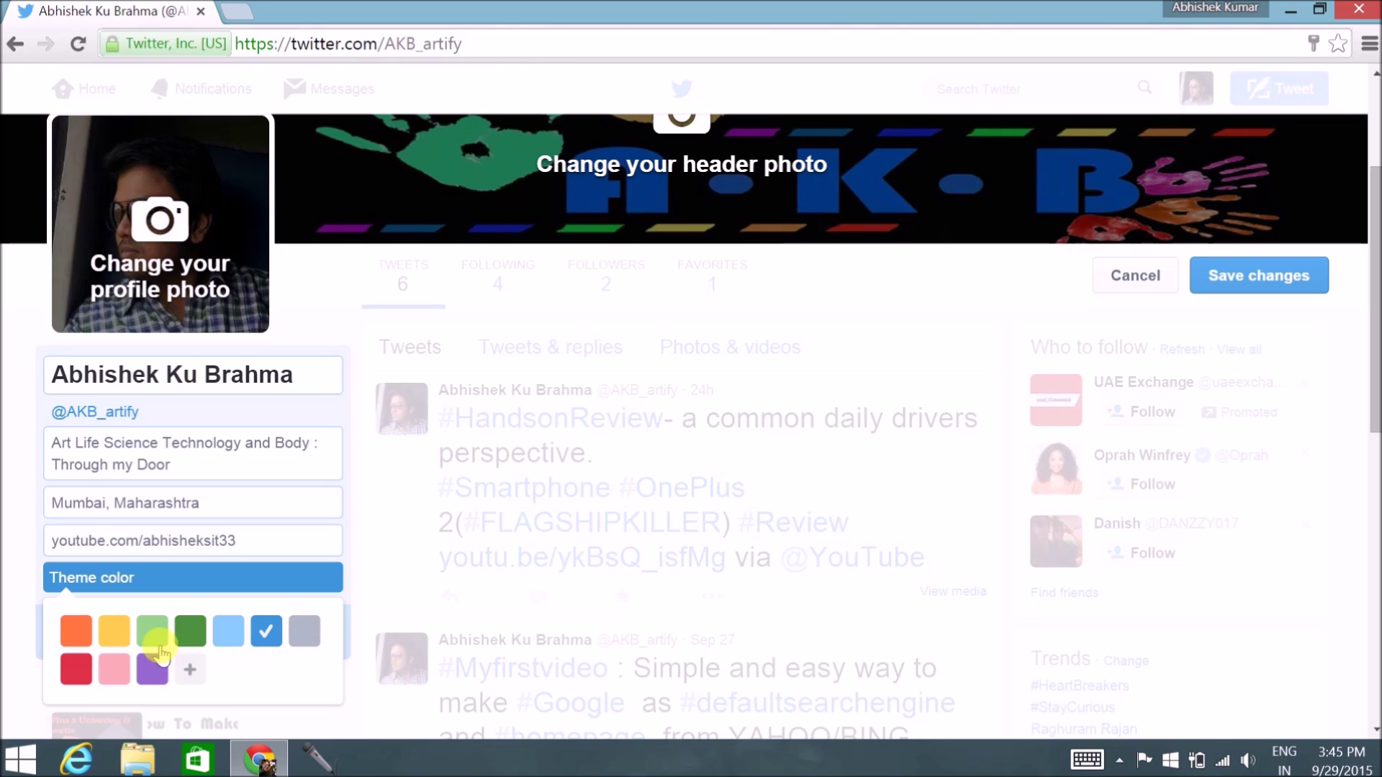
click(14, 551)
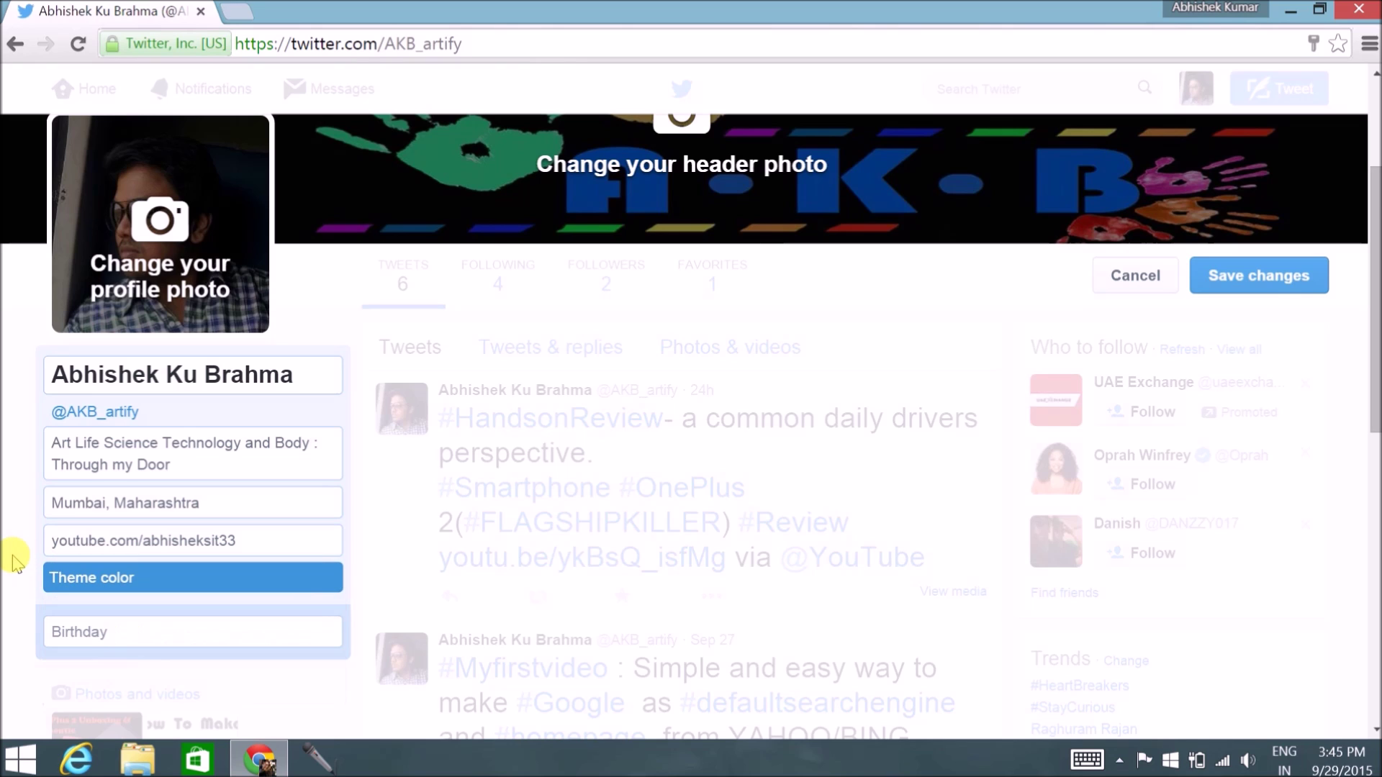
scroll(12, 562, down, 2)
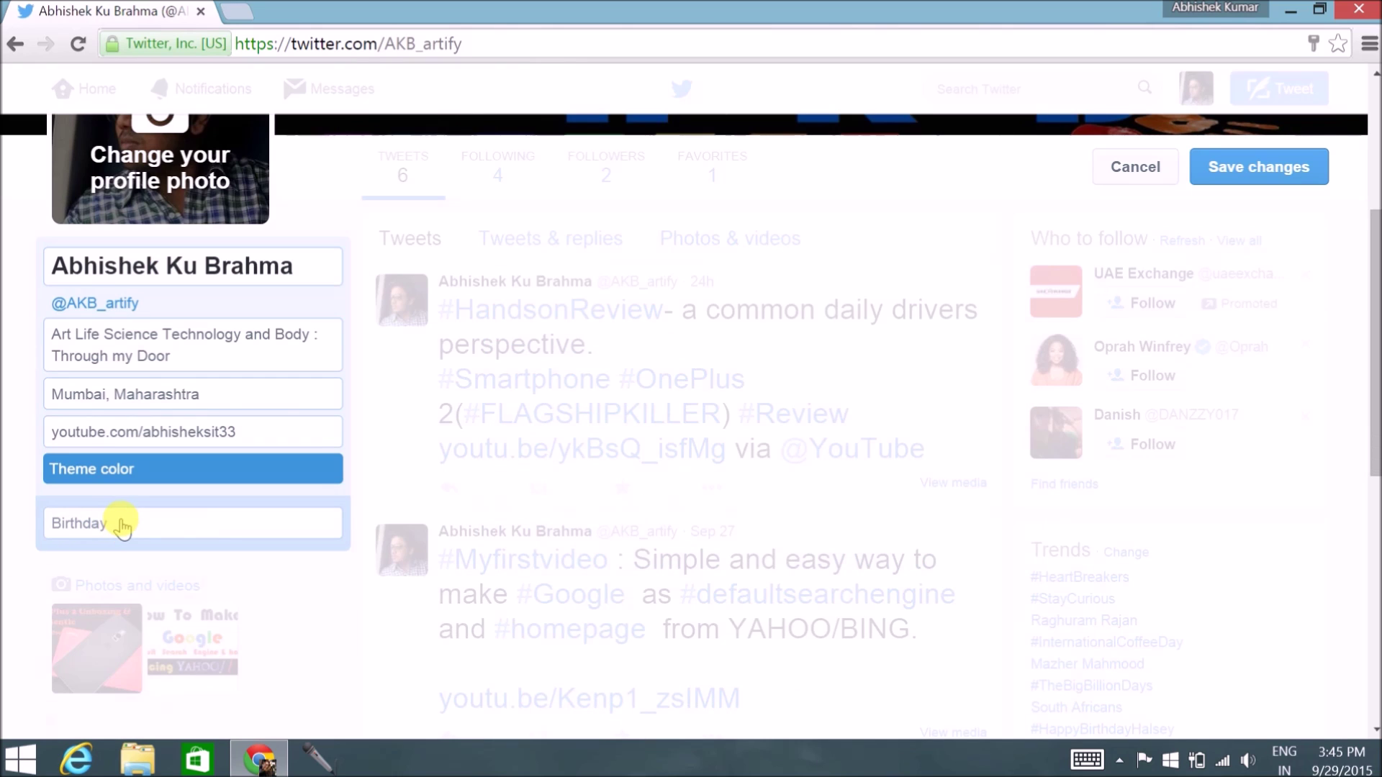
scroll(329, 632, up, 5)
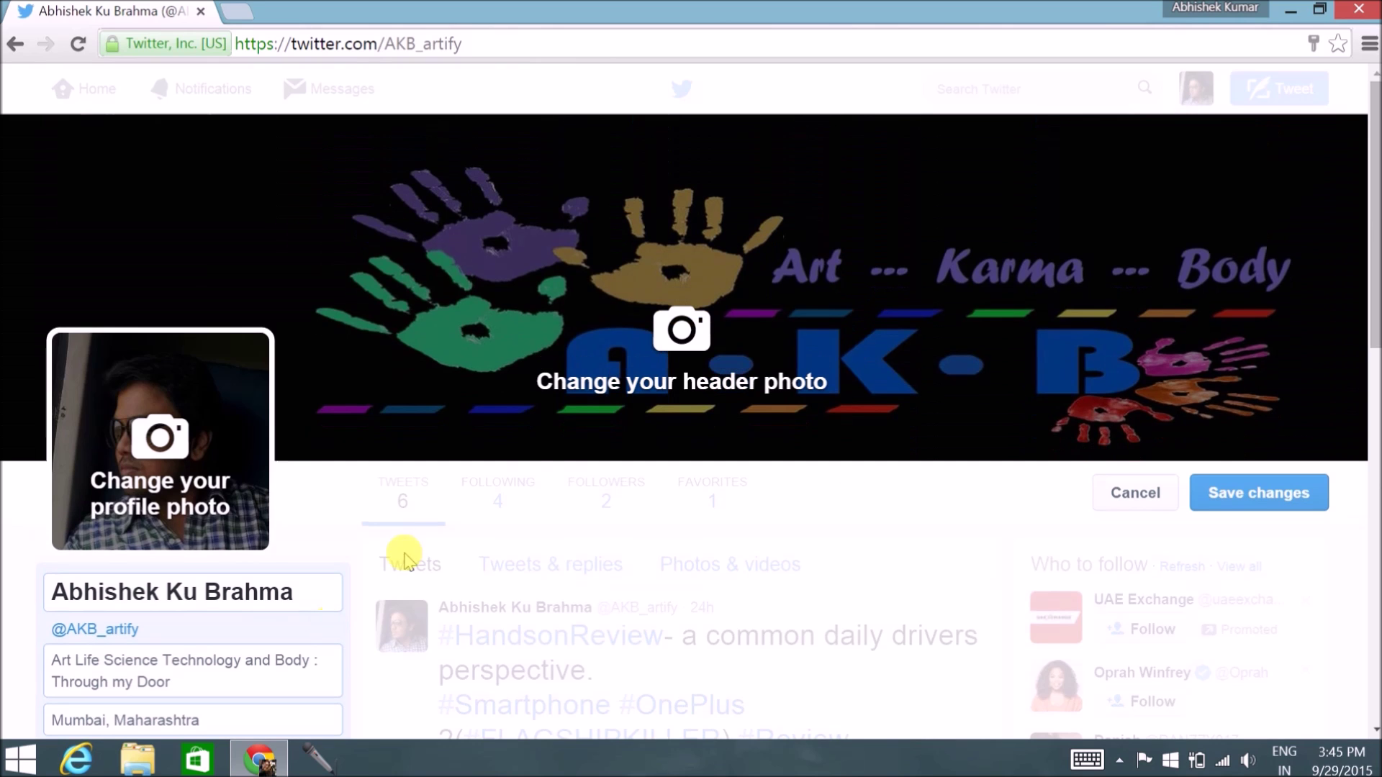
click(1228, 490)
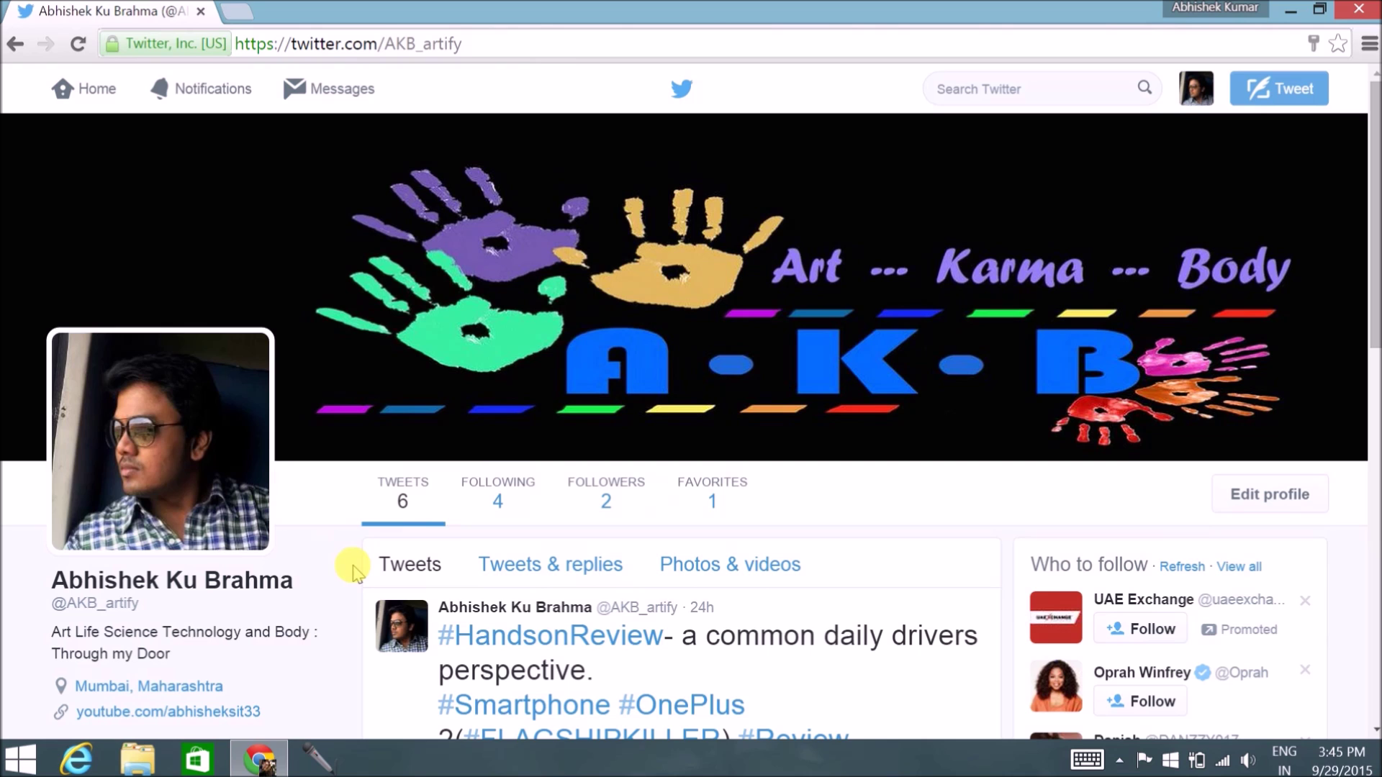
scroll(354, 577, down, 3)
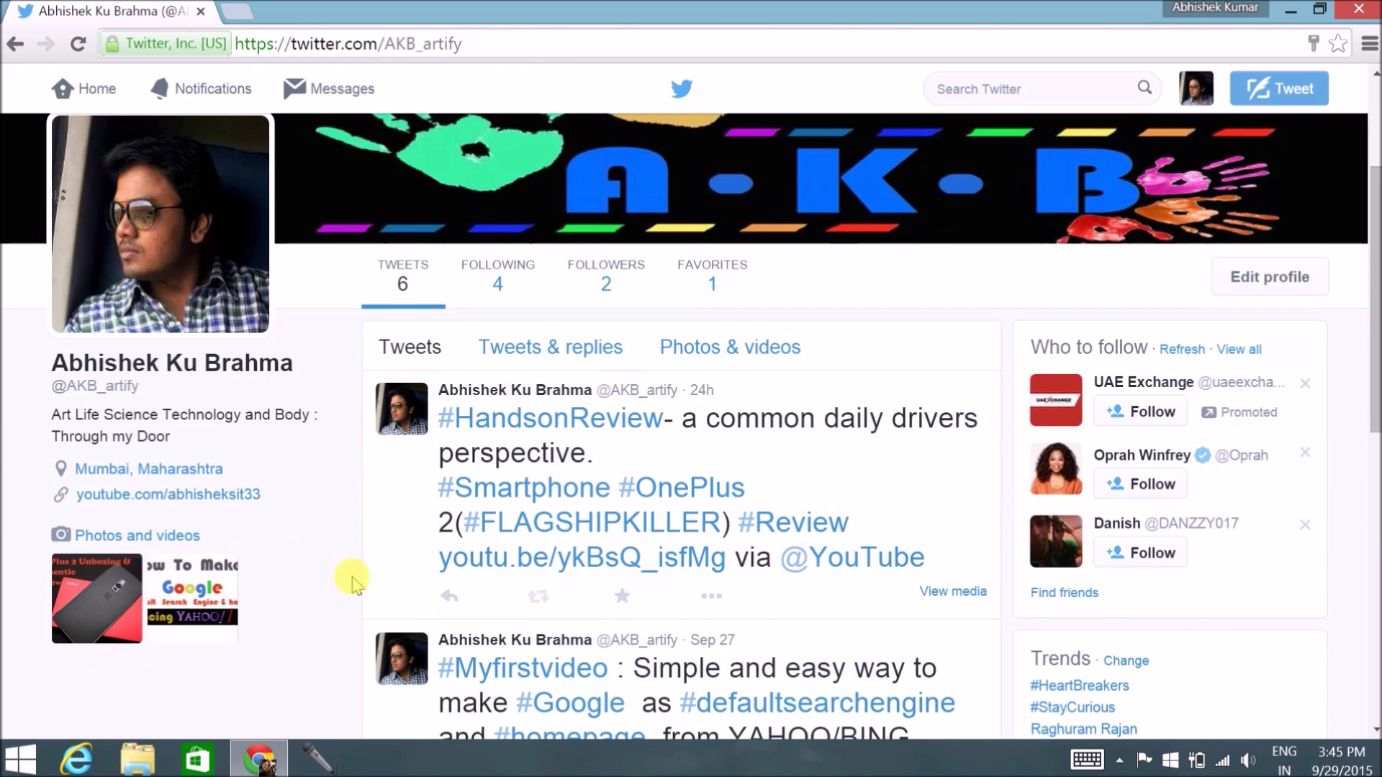
scroll(354, 579, up, 3)
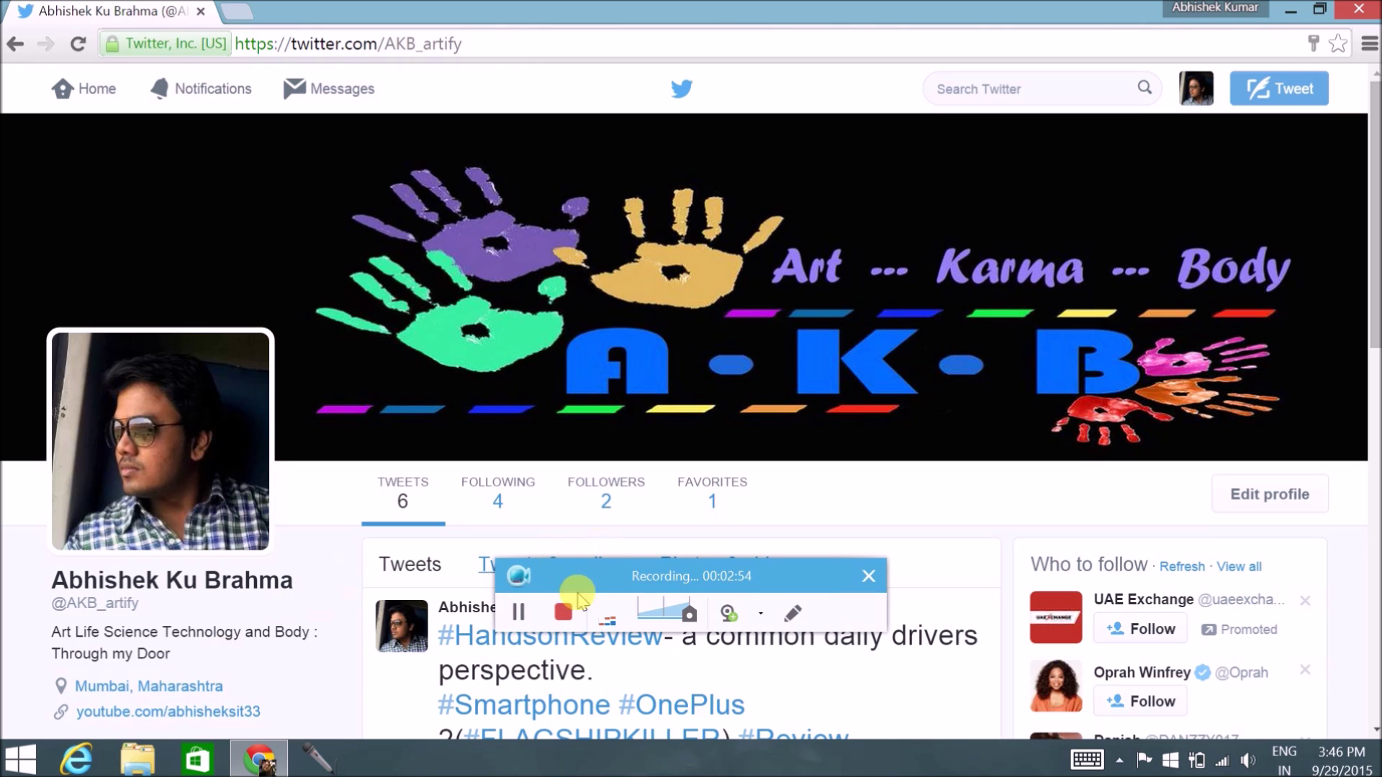
click(520, 614)
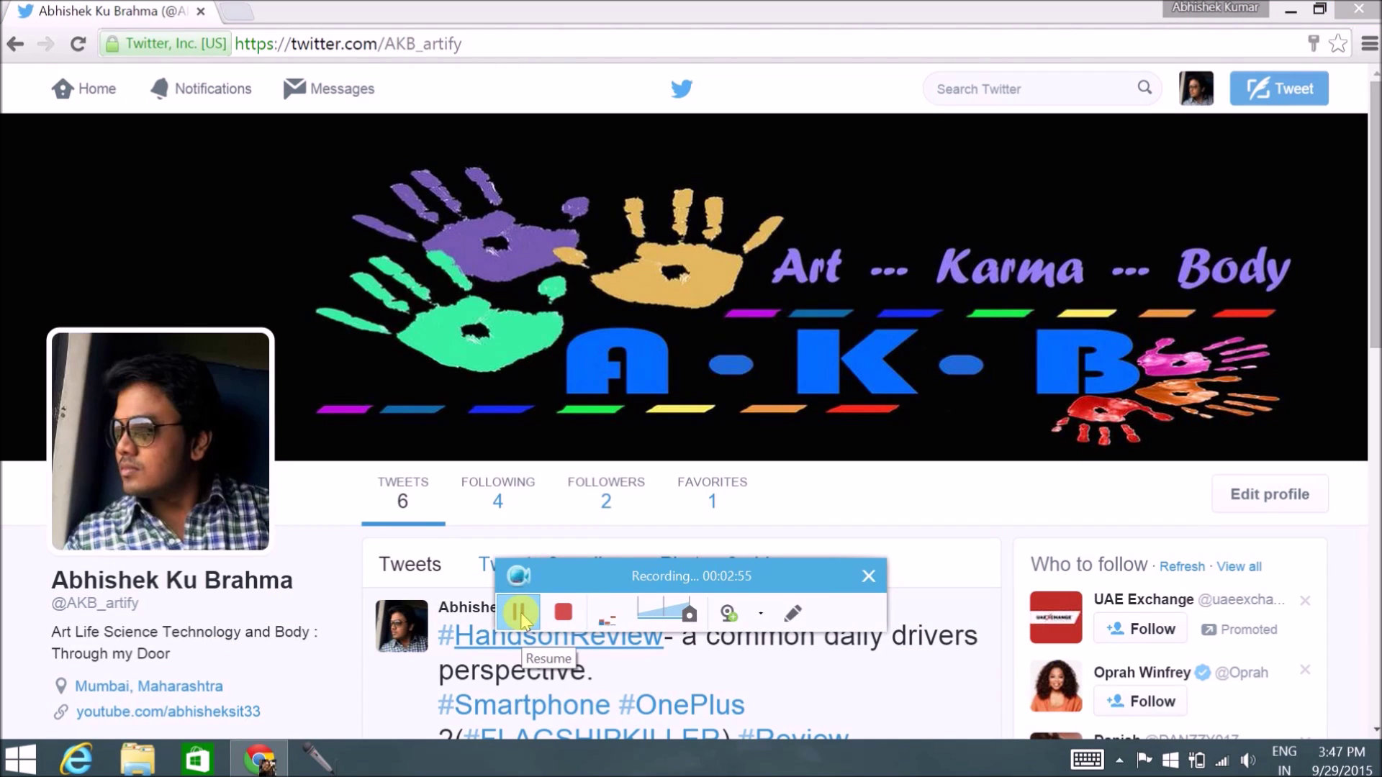
click(520, 614)
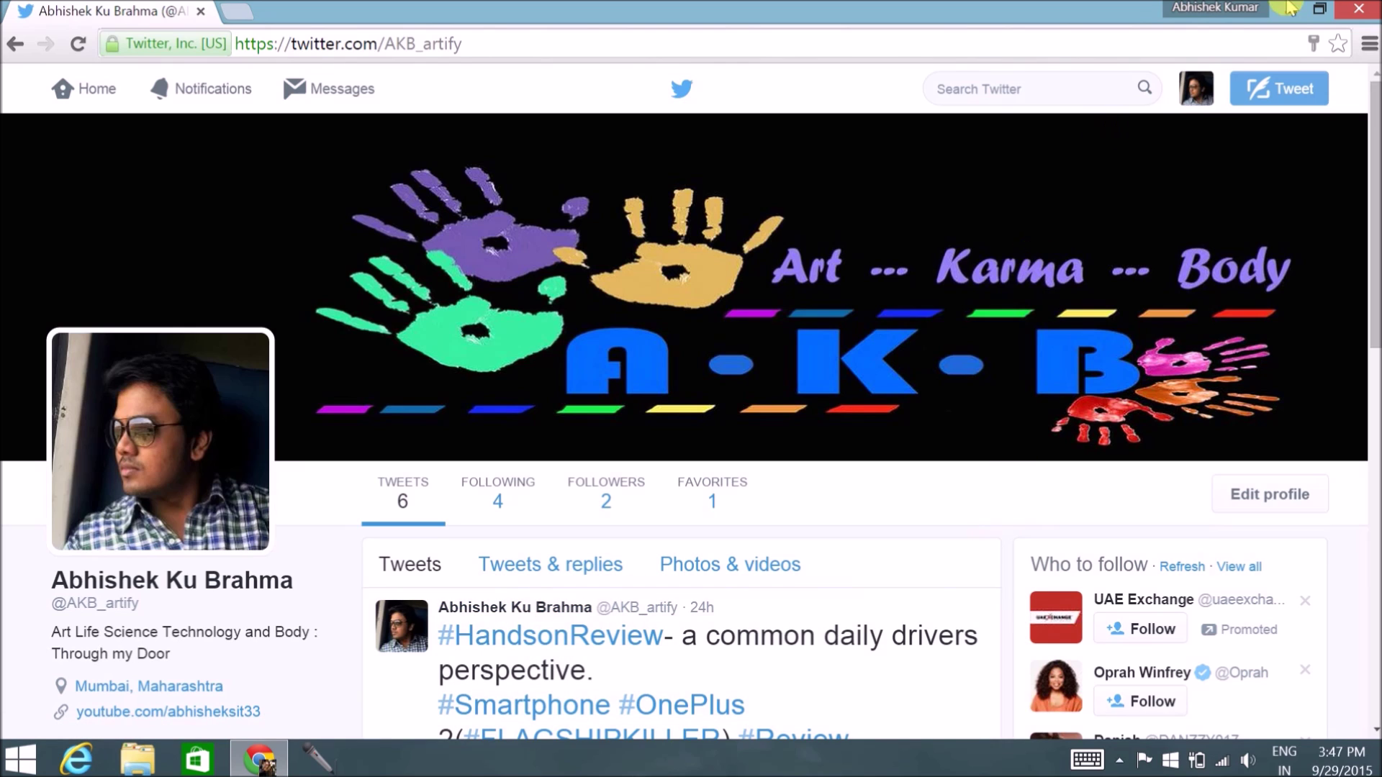
Open the account settings and examine the username, email, language, time zone and content options
click(1197, 93)
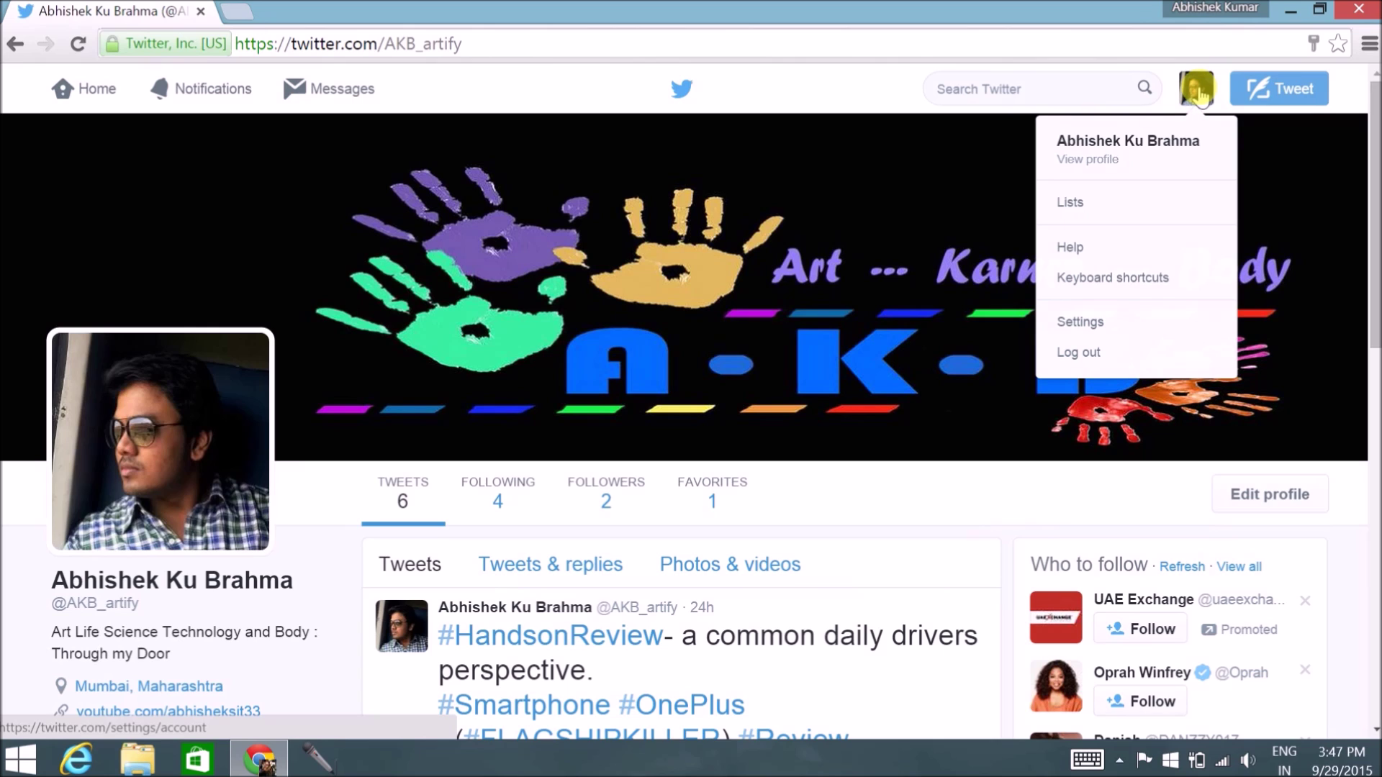
click(1105, 330)
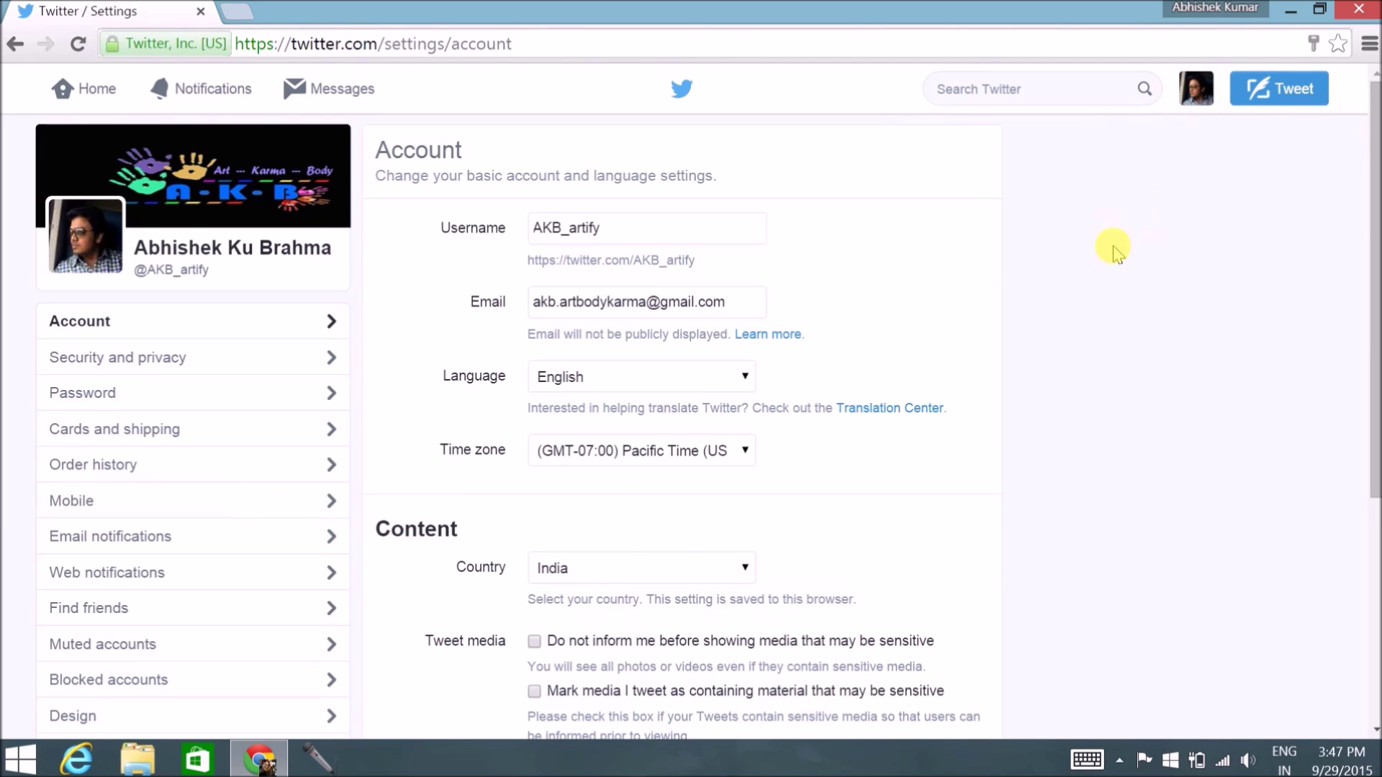
scroll(918, 288, down, 3)
scroll(921, 290, up, 3)
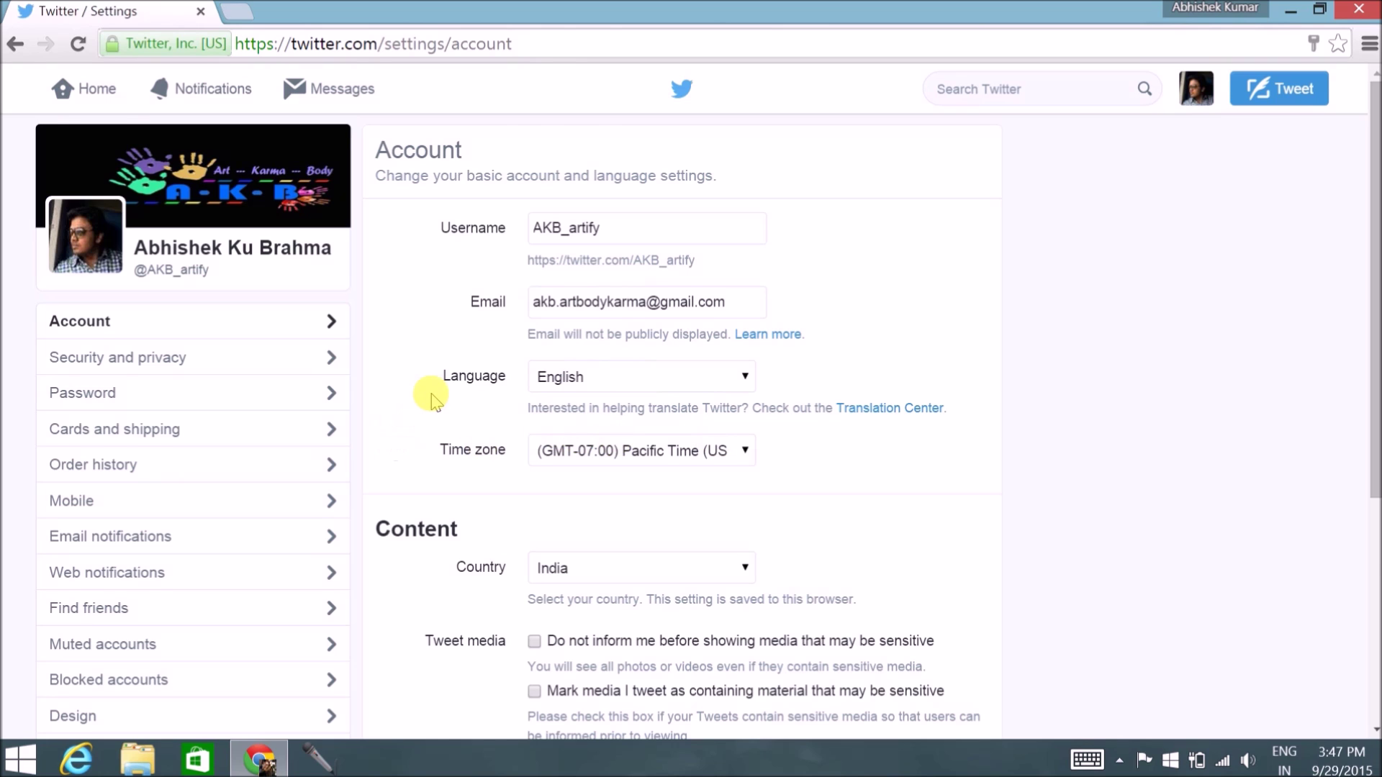
scroll(453, 409, down, 2)
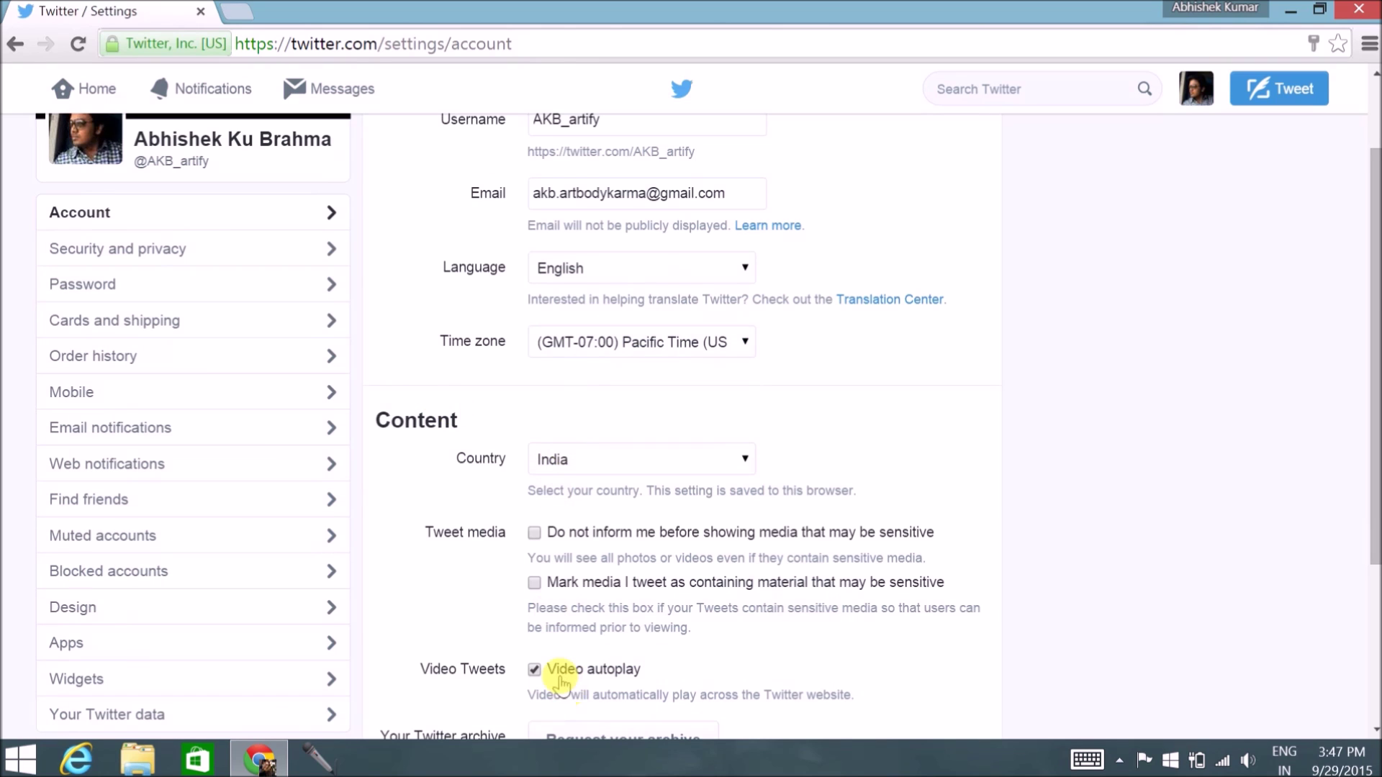
scroll(525, 677, down, 3)
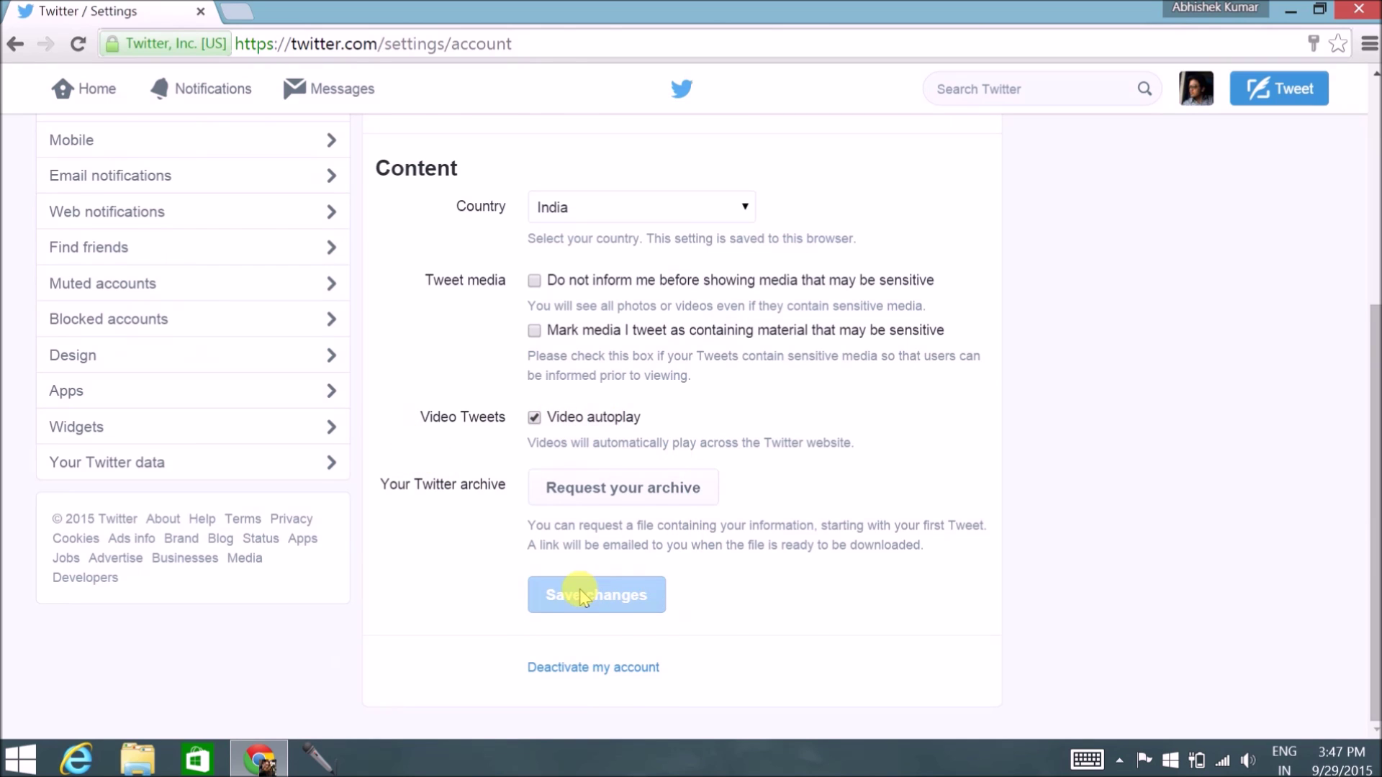
scroll(494, 524, up, 5)
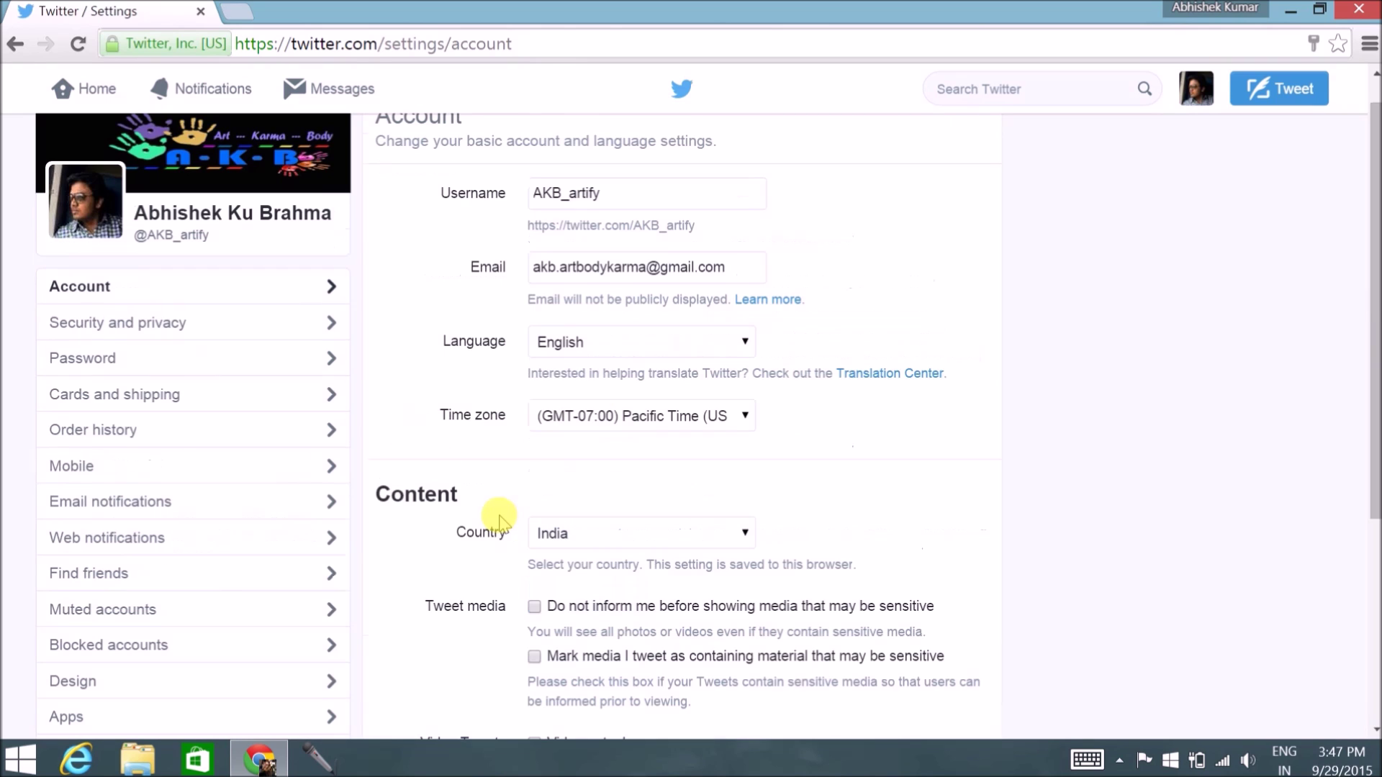
Open the Security and privacy settings and examine the login, photo tagging, location, discoverability and direct message options
click(149, 330)
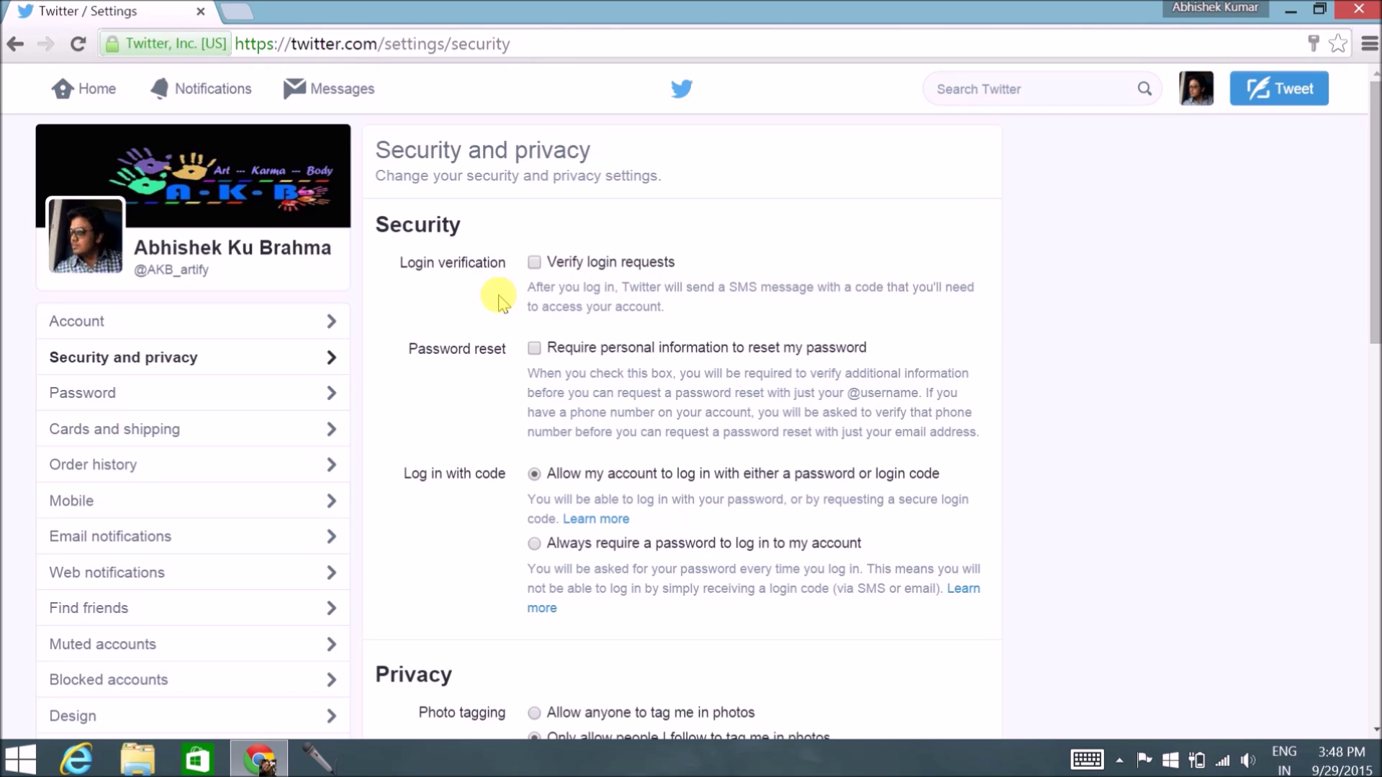
scroll(502, 299, down, 5)
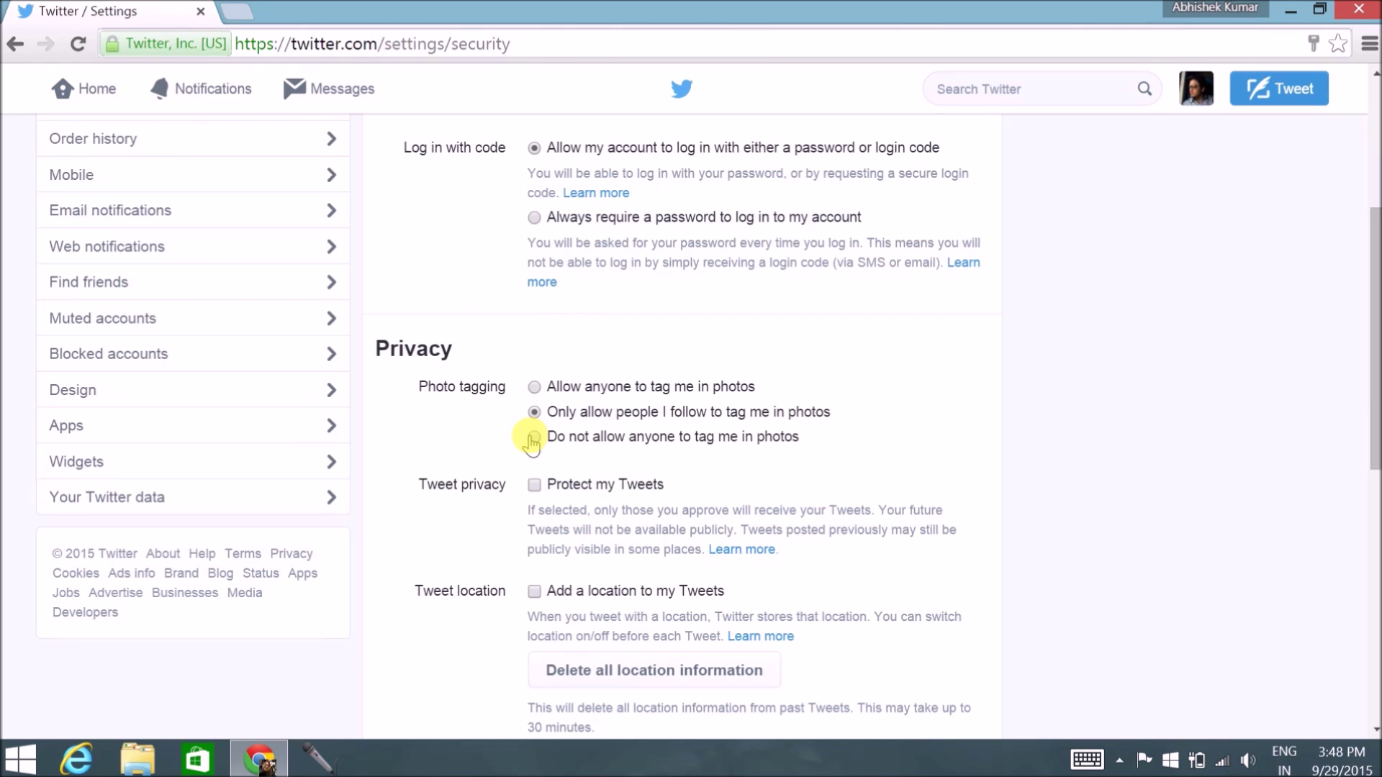
scroll(490, 439, down, 3)
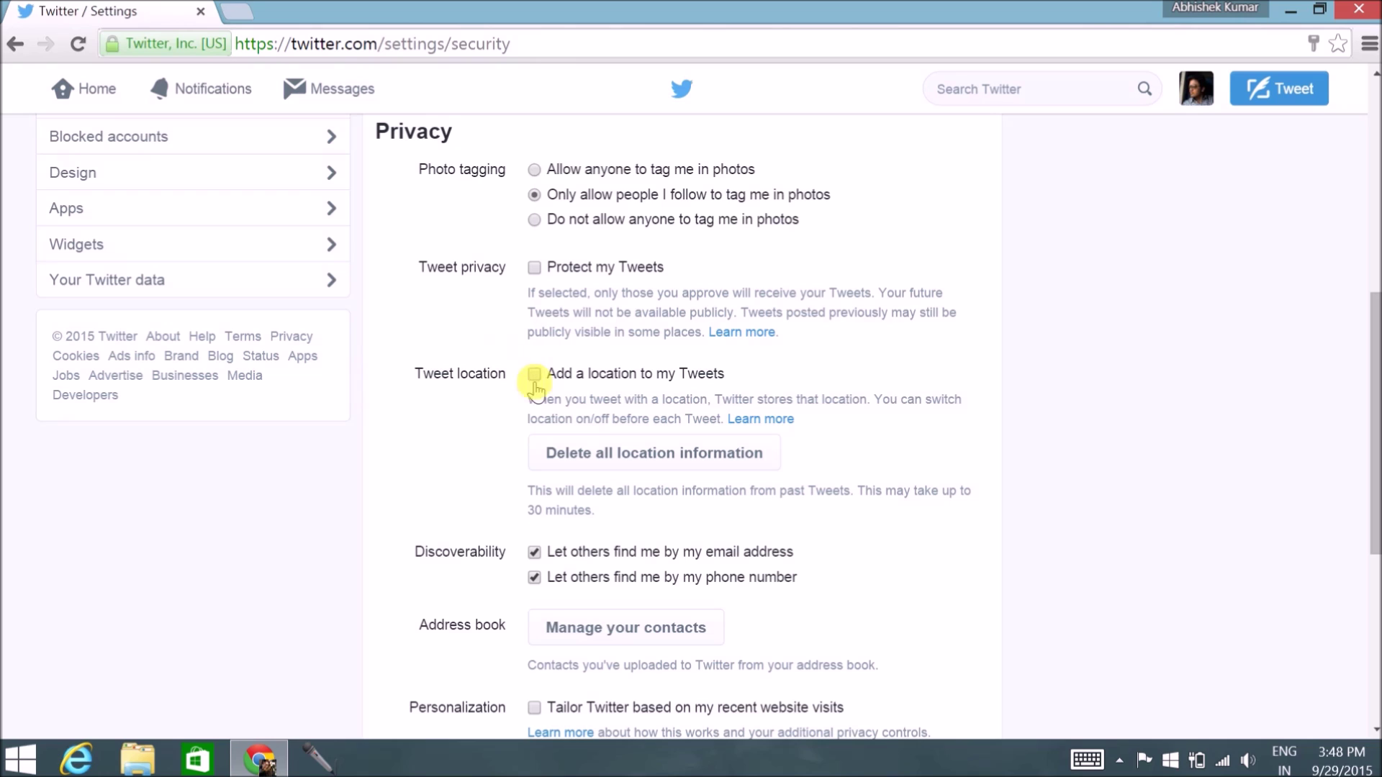
scroll(663, 453, down, 5)
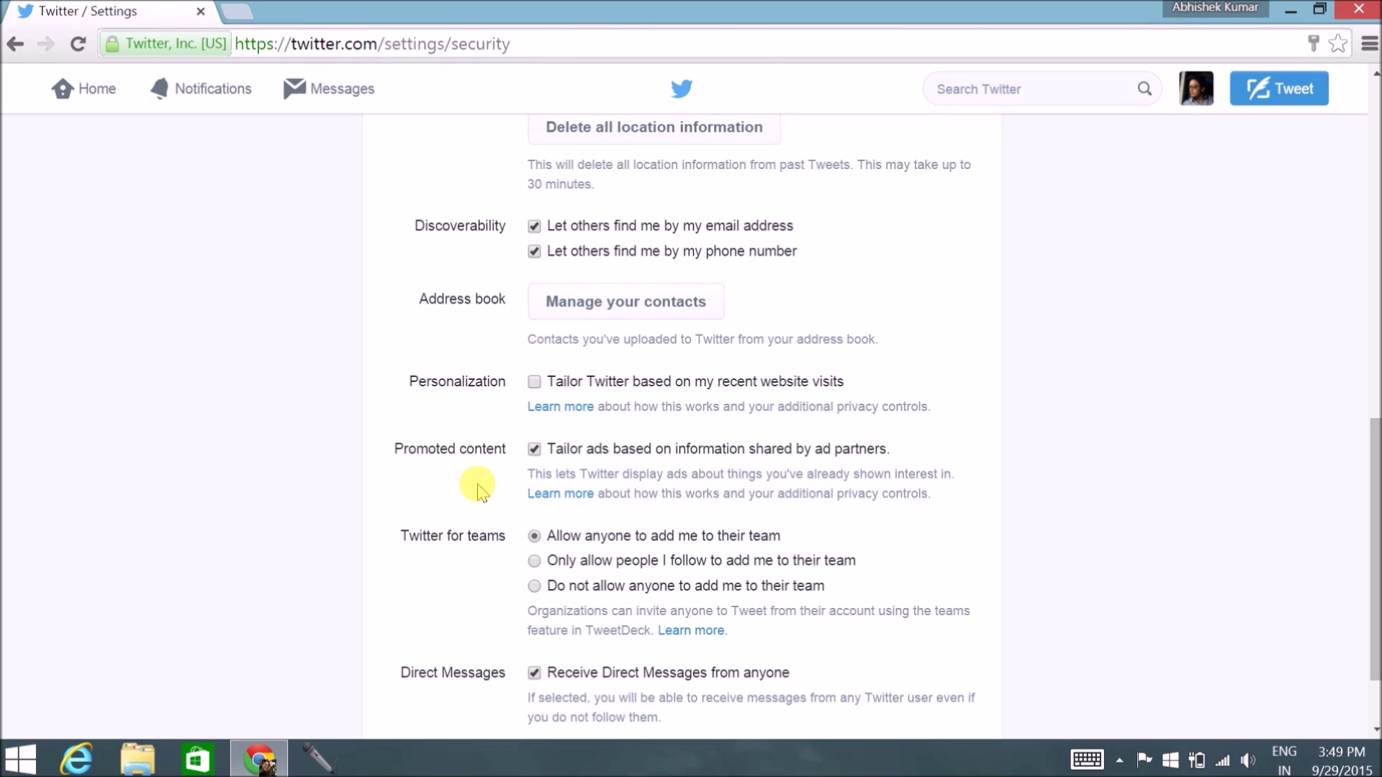
scroll(477, 490, down, 2)
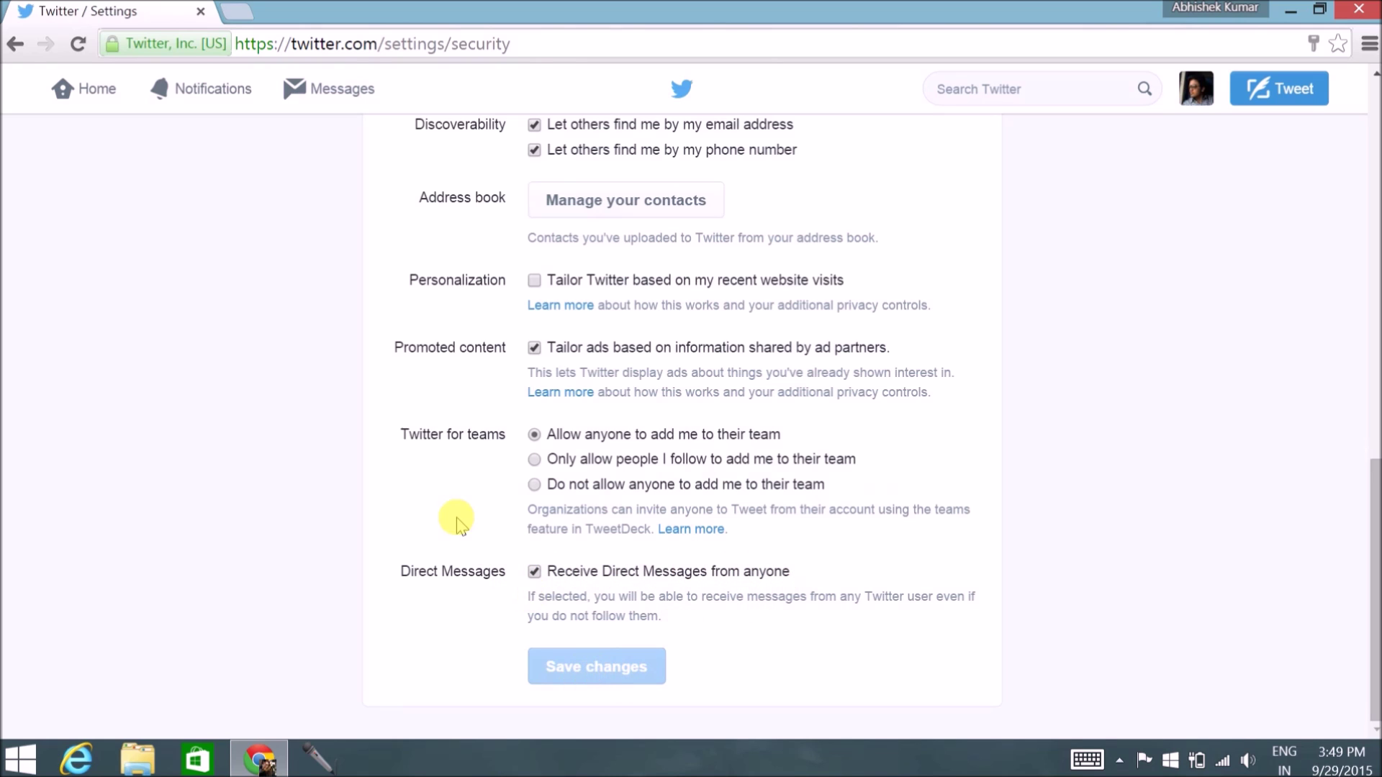
scroll(449, 515, up, 13)
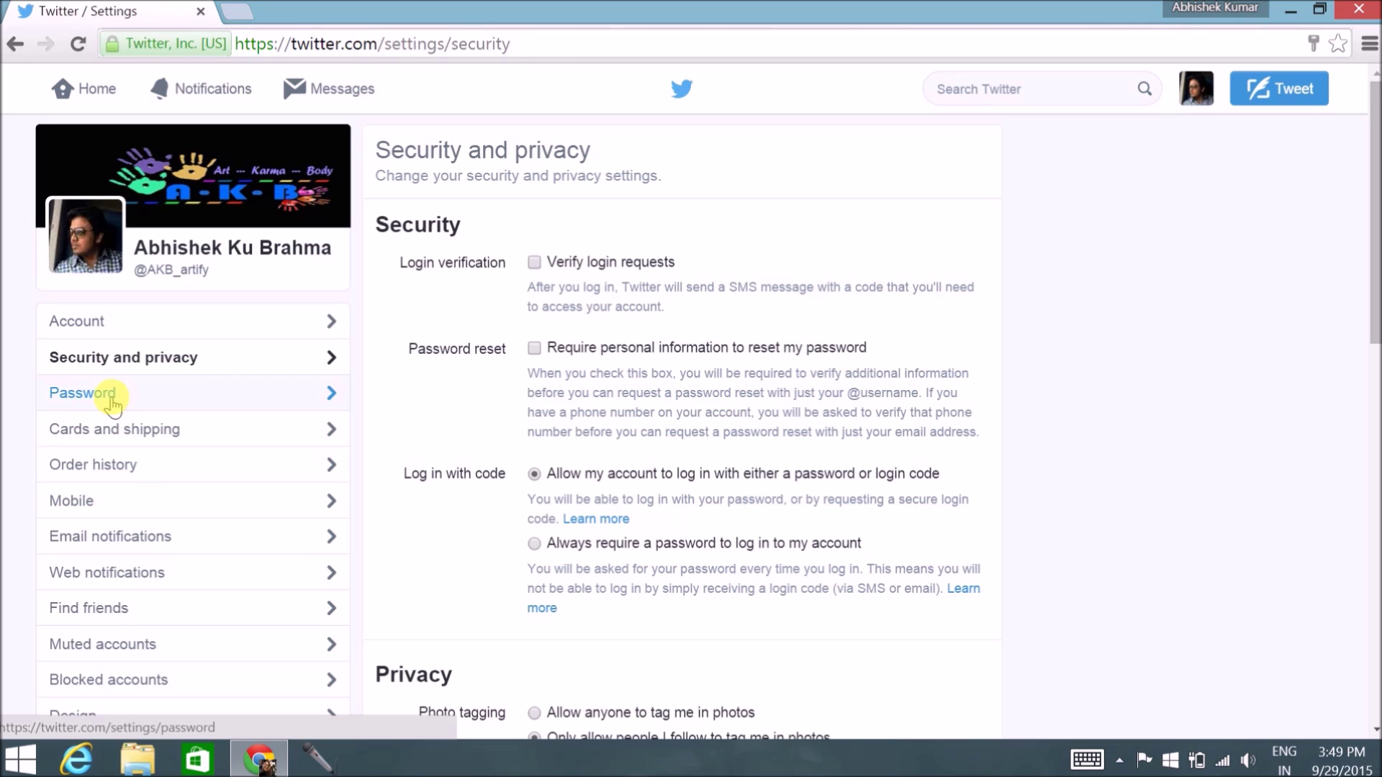
Examine the Mobile settings for the linked phone and the Find friends options for importing contacts
click(106, 506)
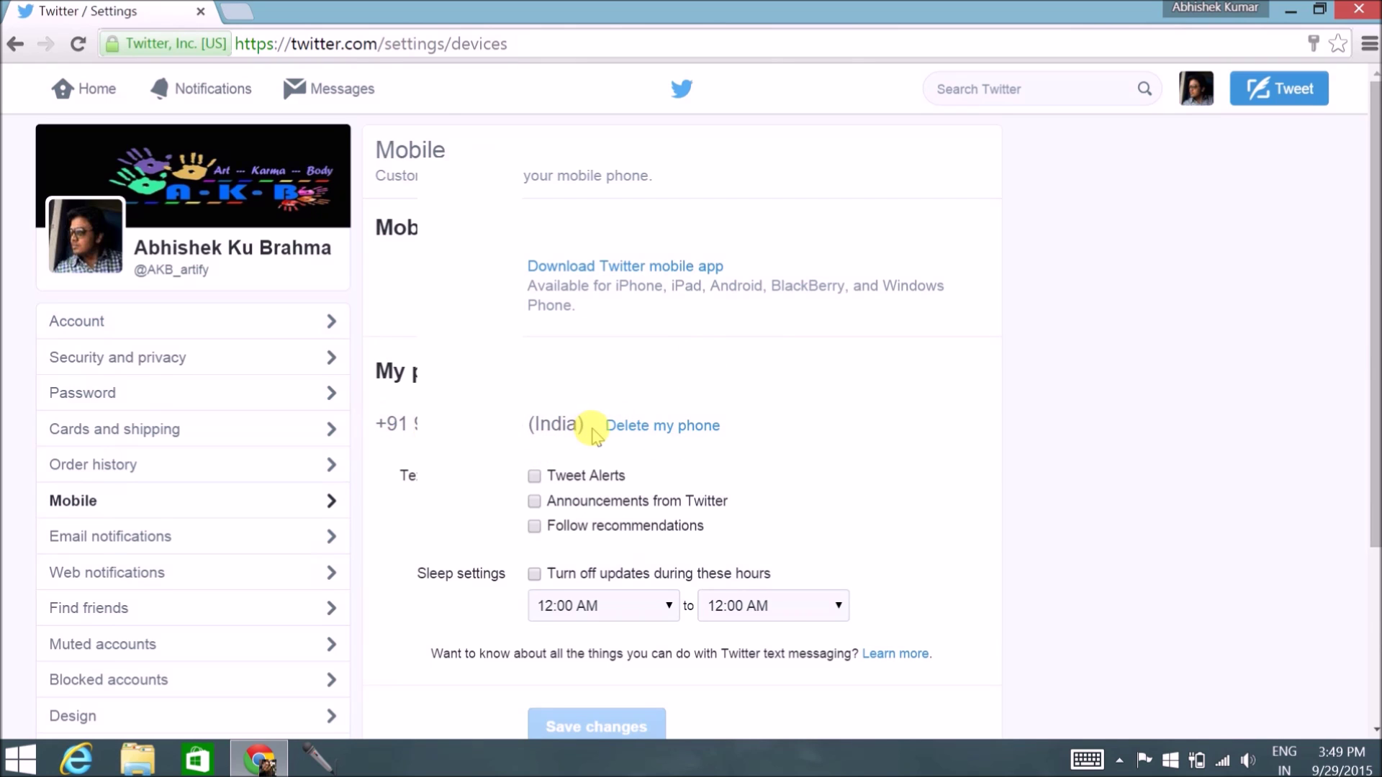
scroll(593, 432, down, 3)
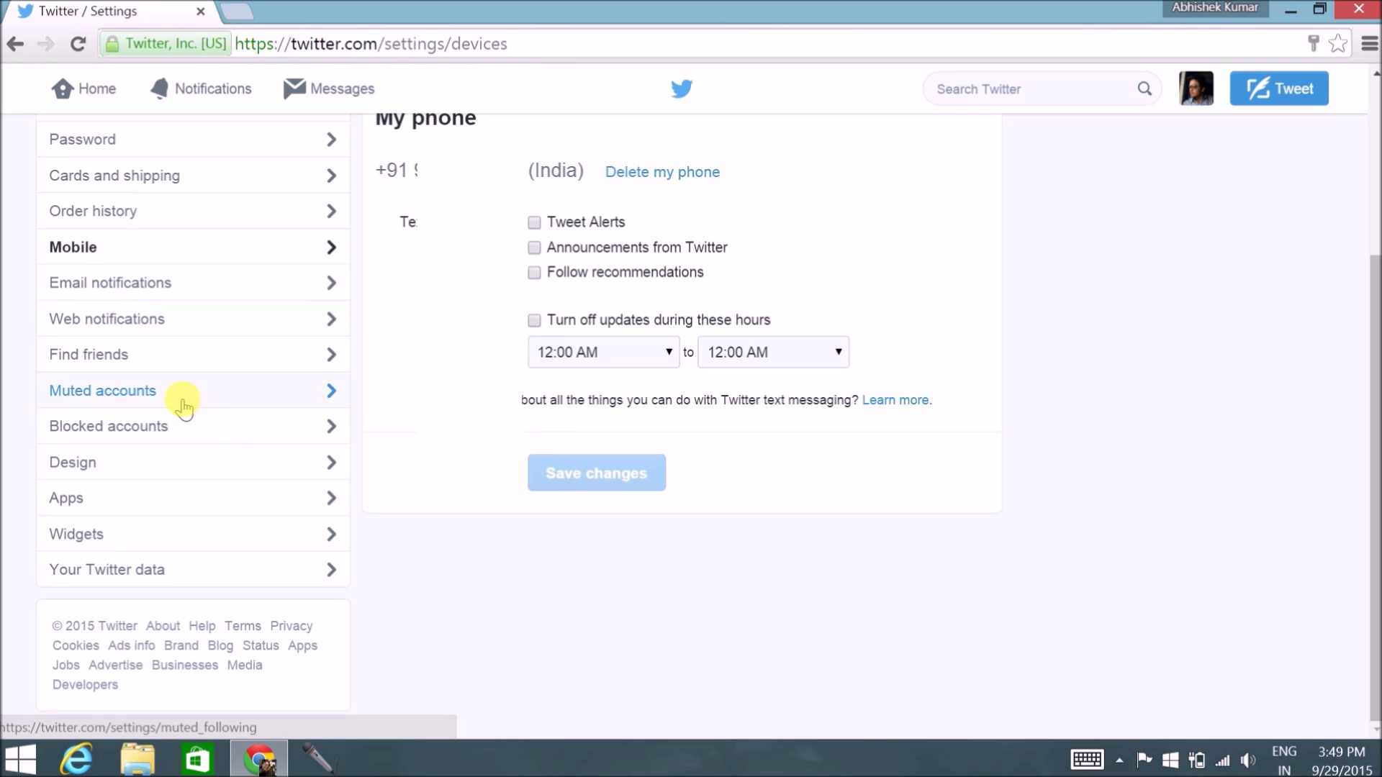
click(106, 356)
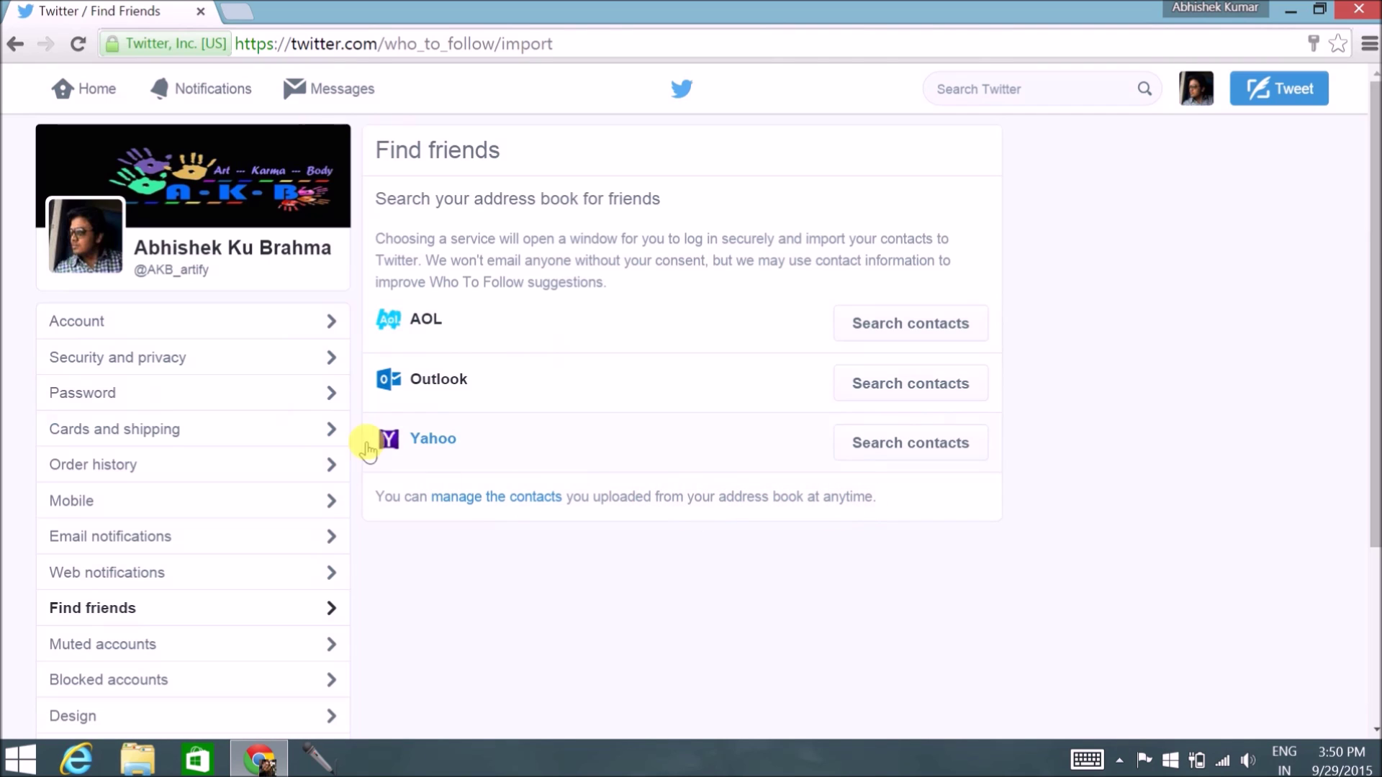
scroll(320, 418, down, 3)
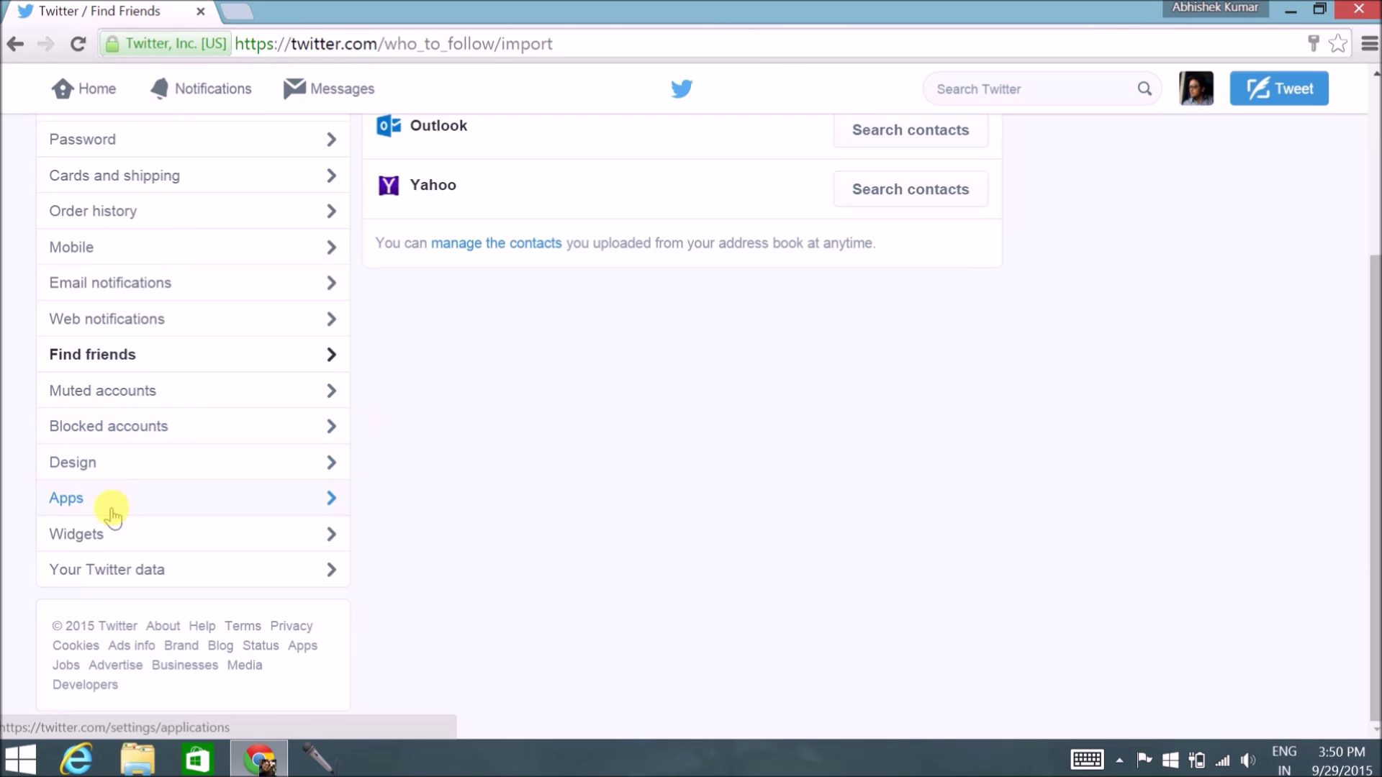
Open Your Twitter data, cancel its password confirmation, and open the account's own profile page to look through its tweets
click(126, 573)
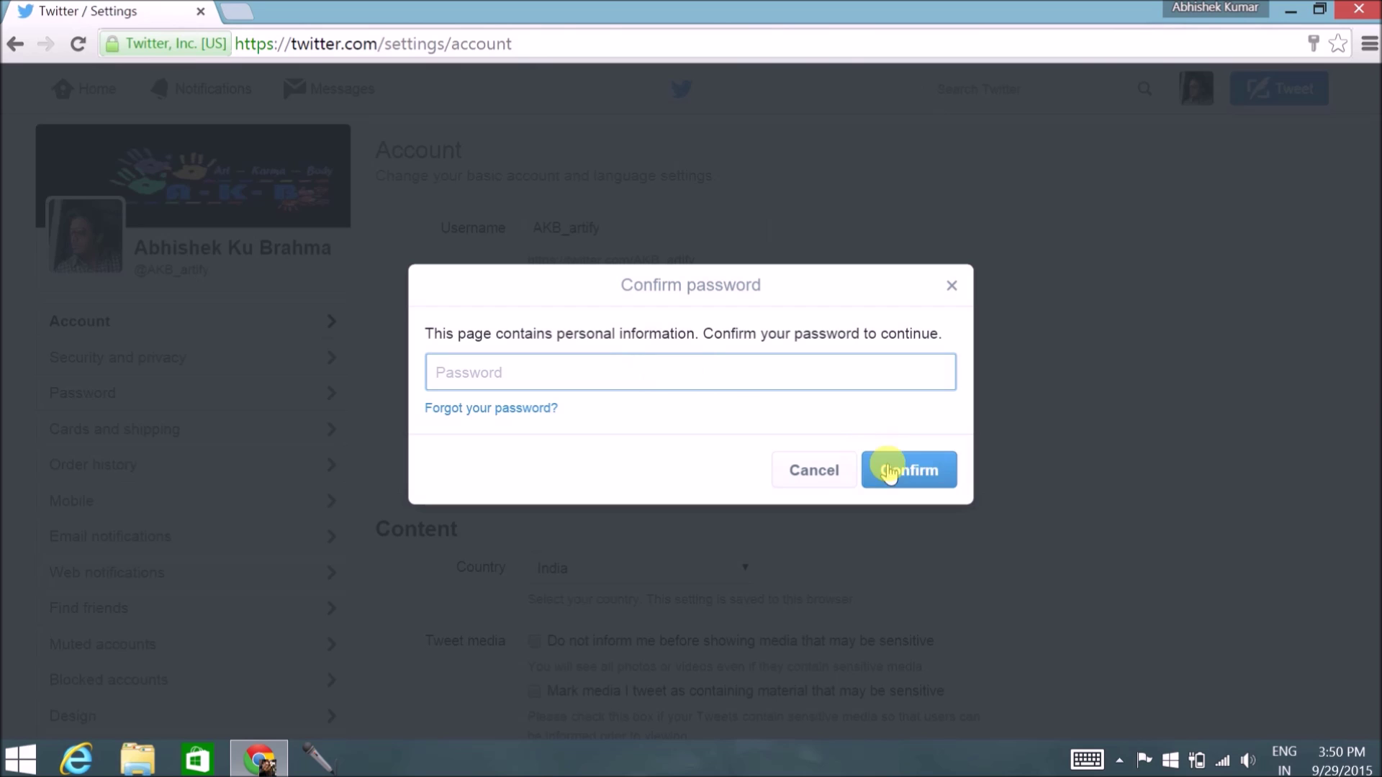
click(812, 466)
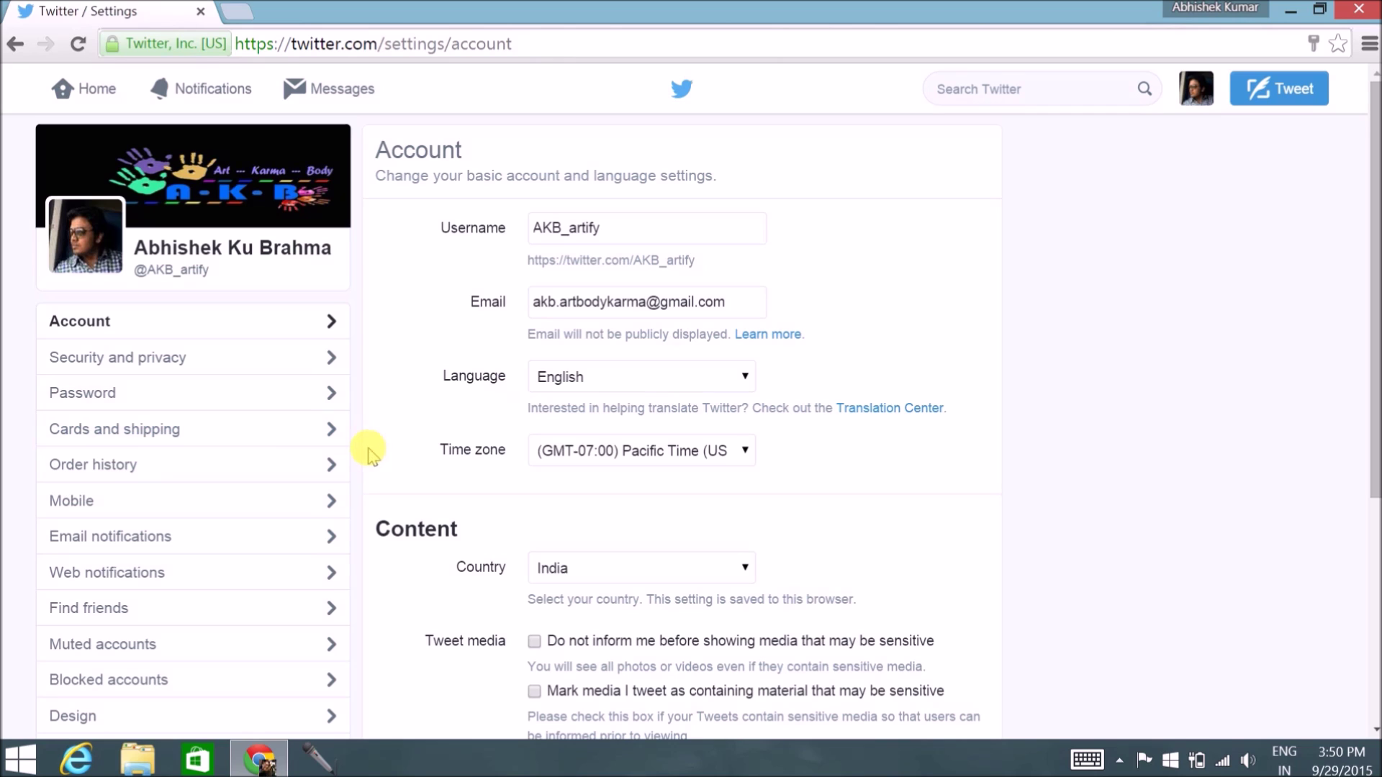
click(204, 248)
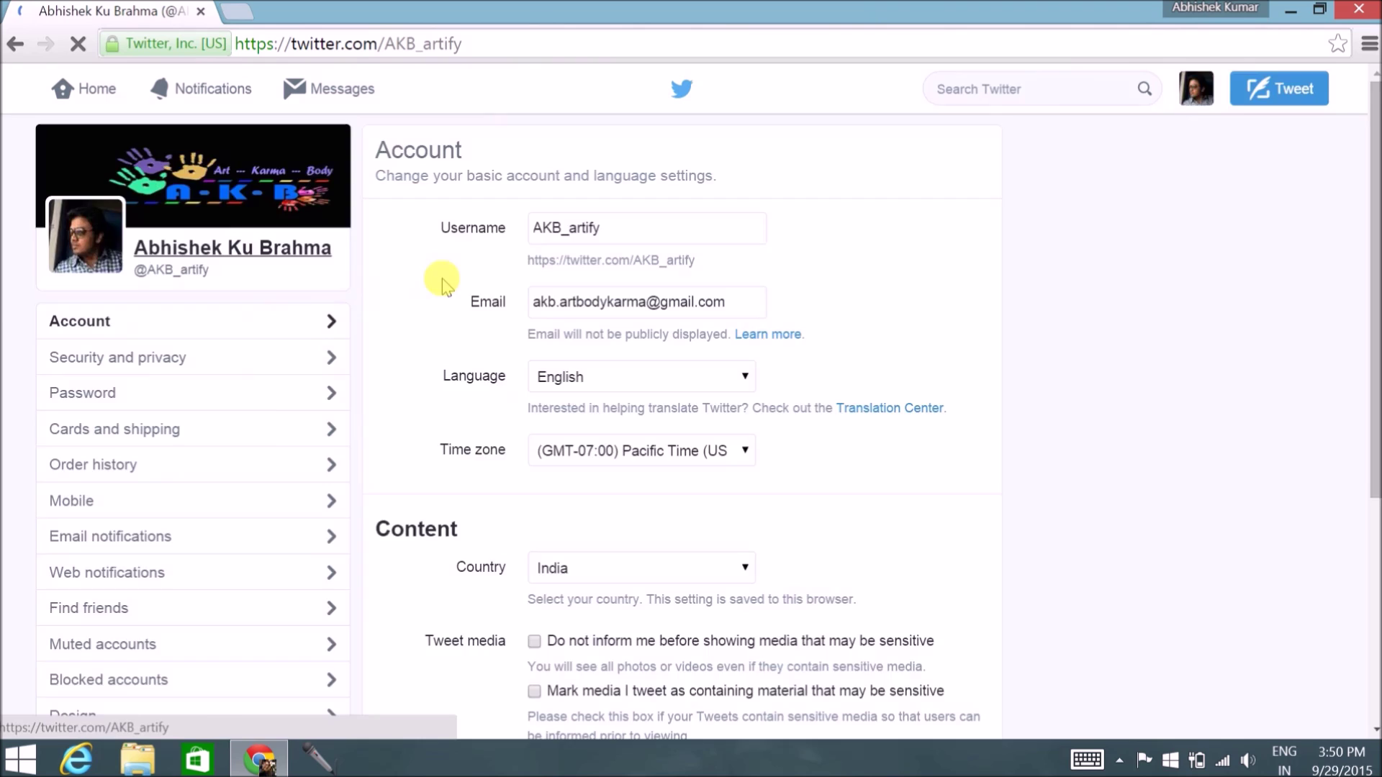
scroll(469, 283, down, 15)
scroll(469, 285, up, 2)
scroll(469, 287, up, 6)
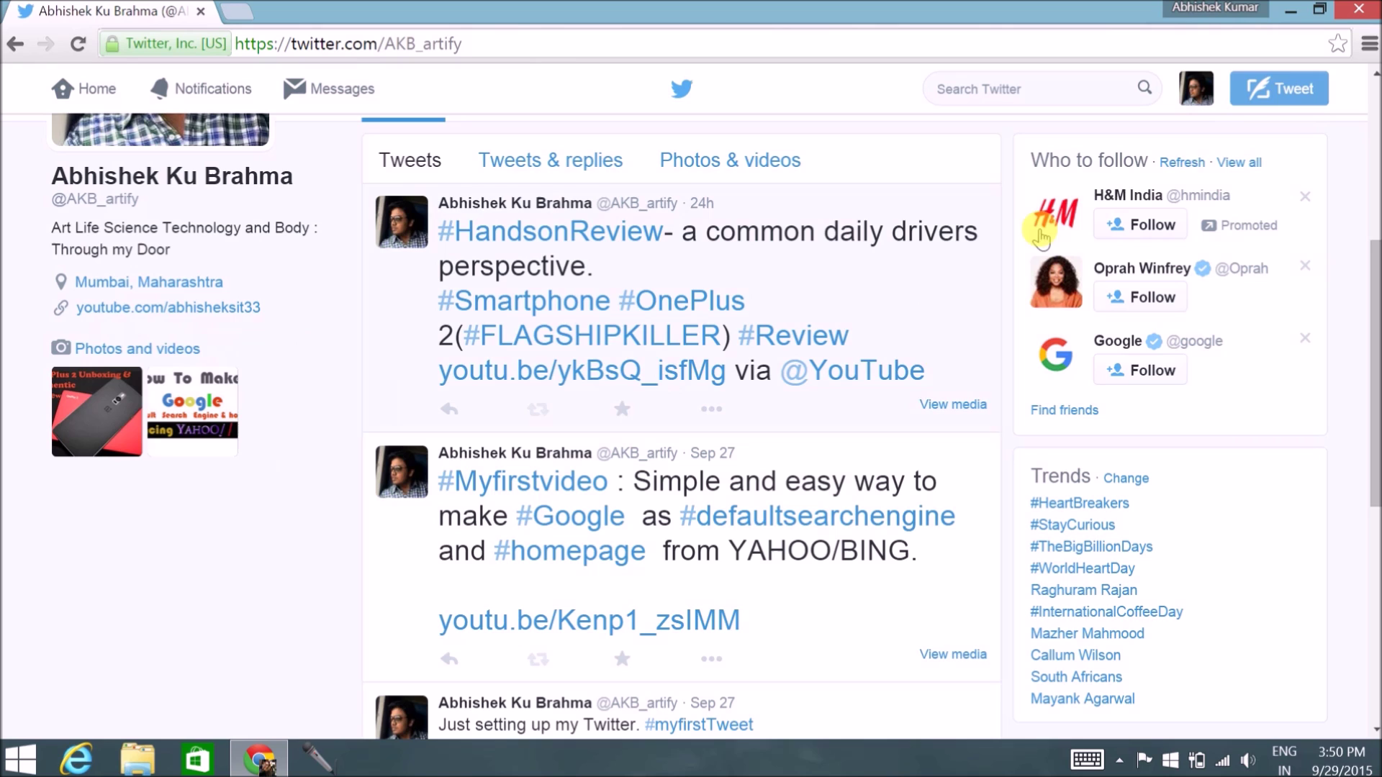
Compose a new tweet reading "#myfirsttweet I am waiting for the #iPhone6s to hit India ASAP."
click(1281, 91)
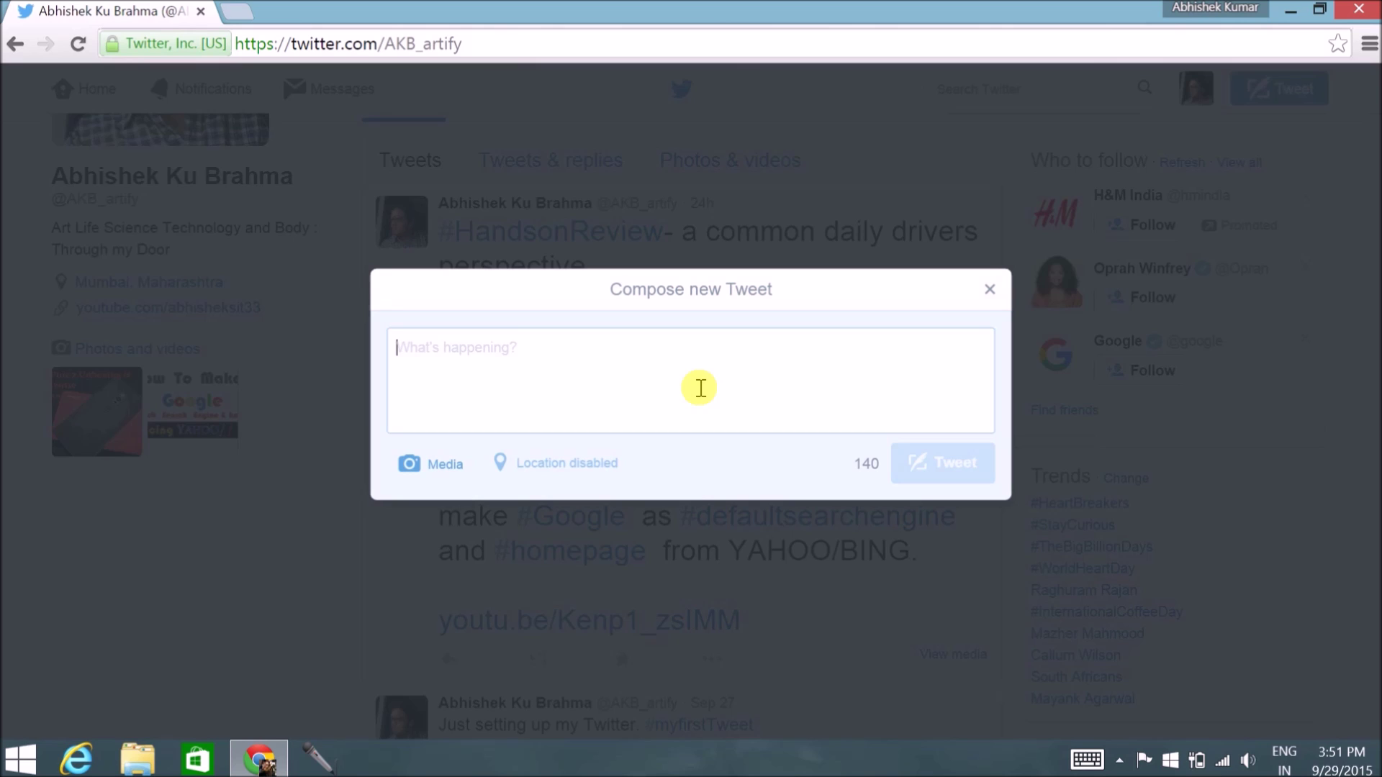
text(#)
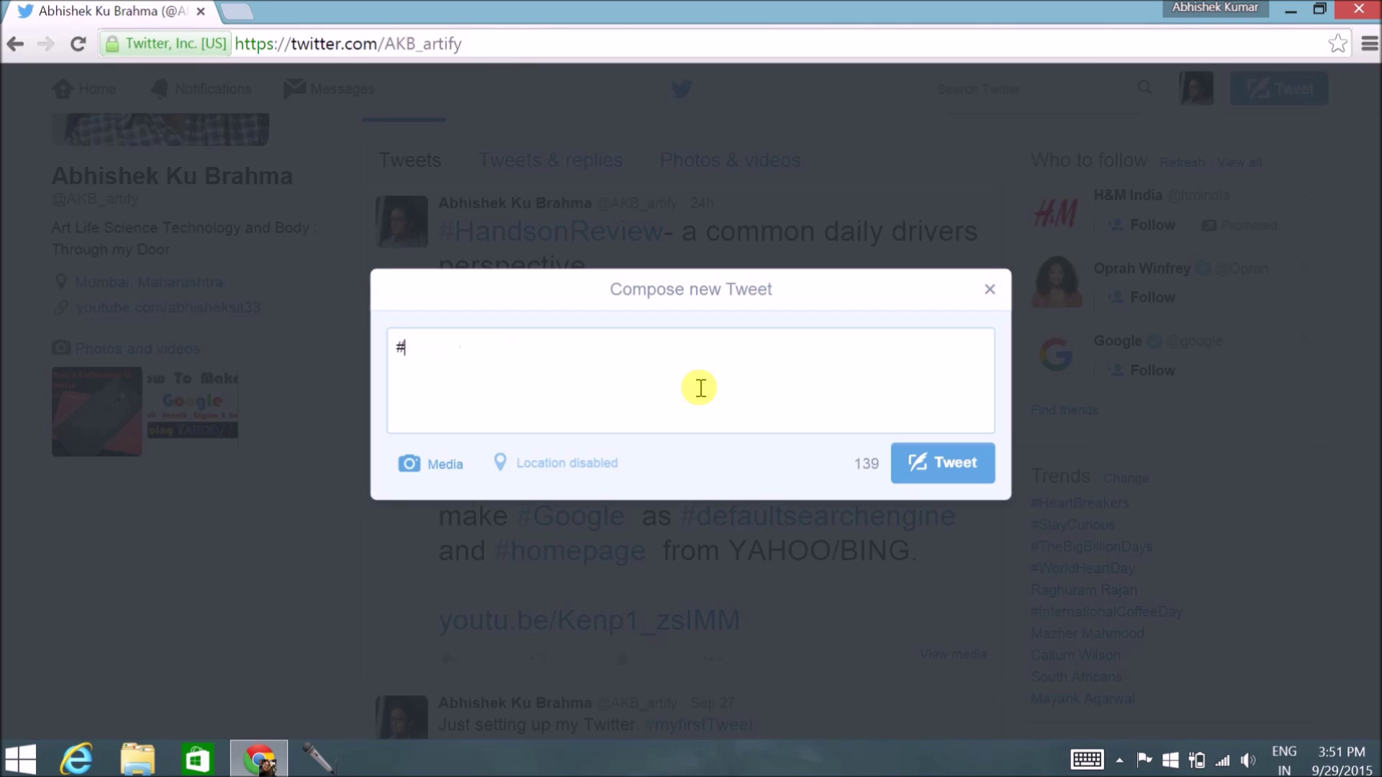
text(my)
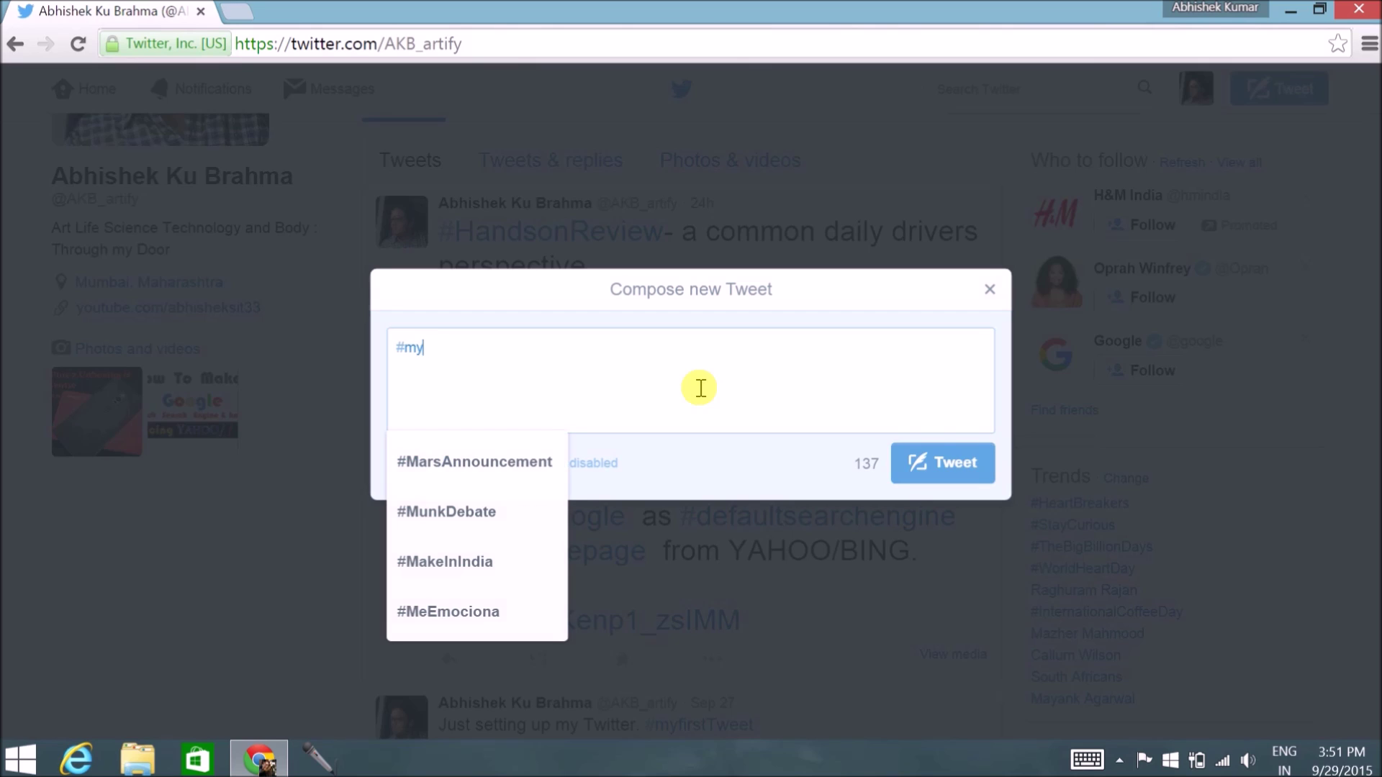
text(firsttweet)
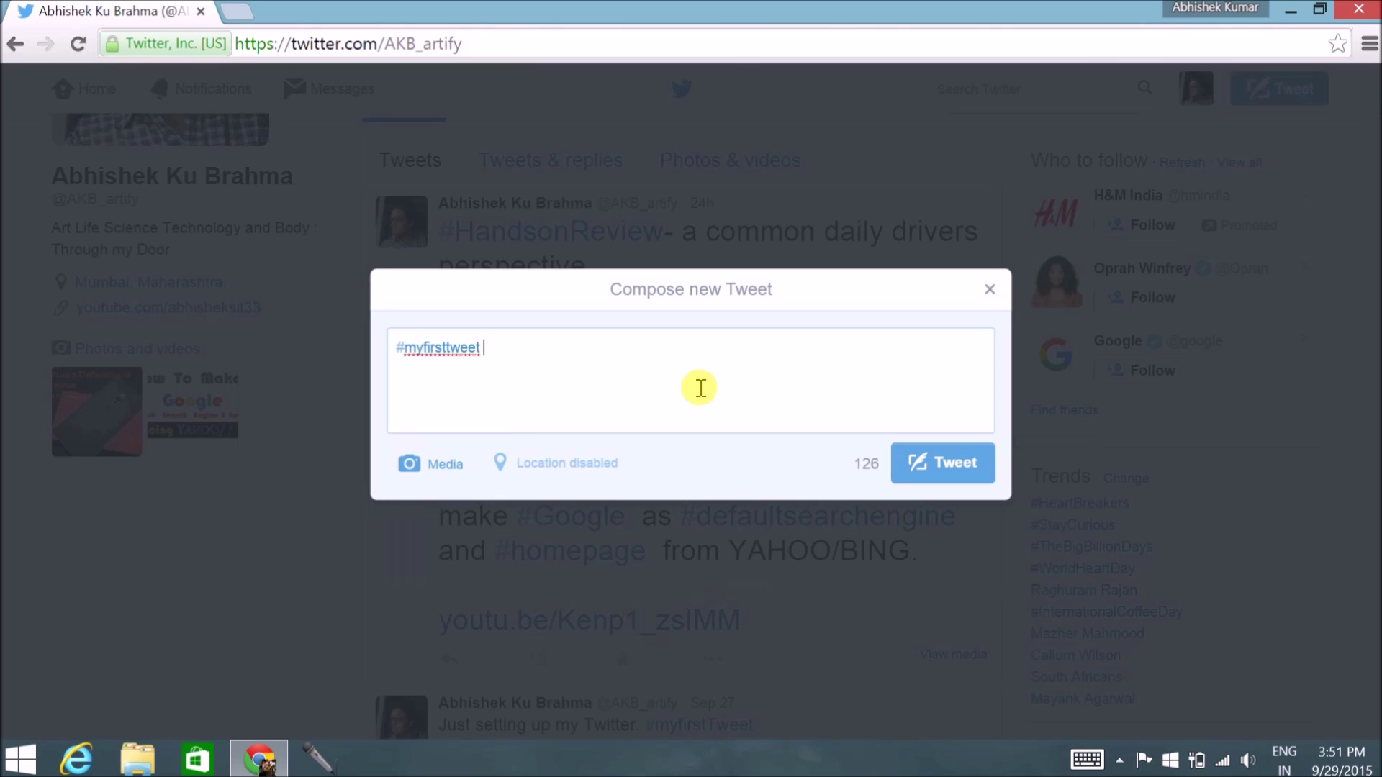
text( I am waiting for the l)
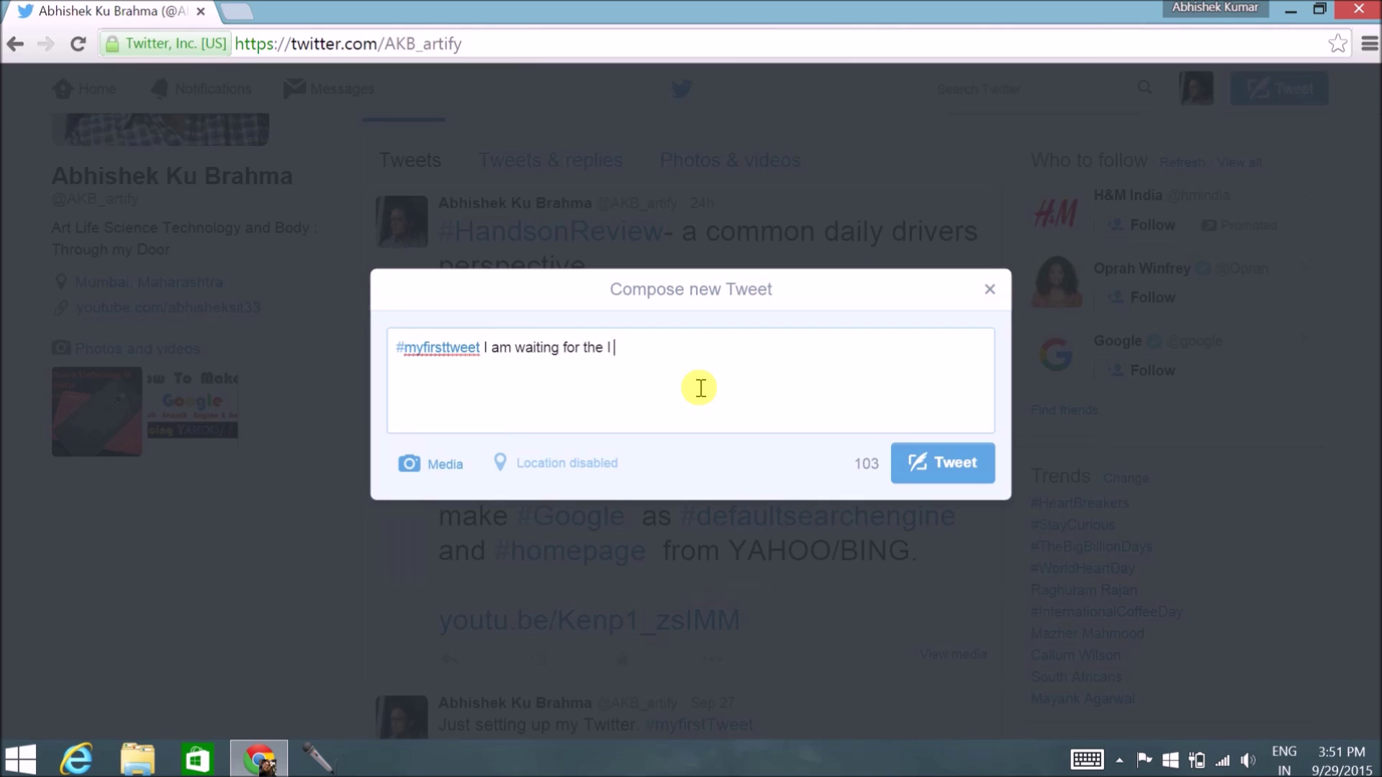
key(BackSpace)
key(BackSpace)
text(#iphone)
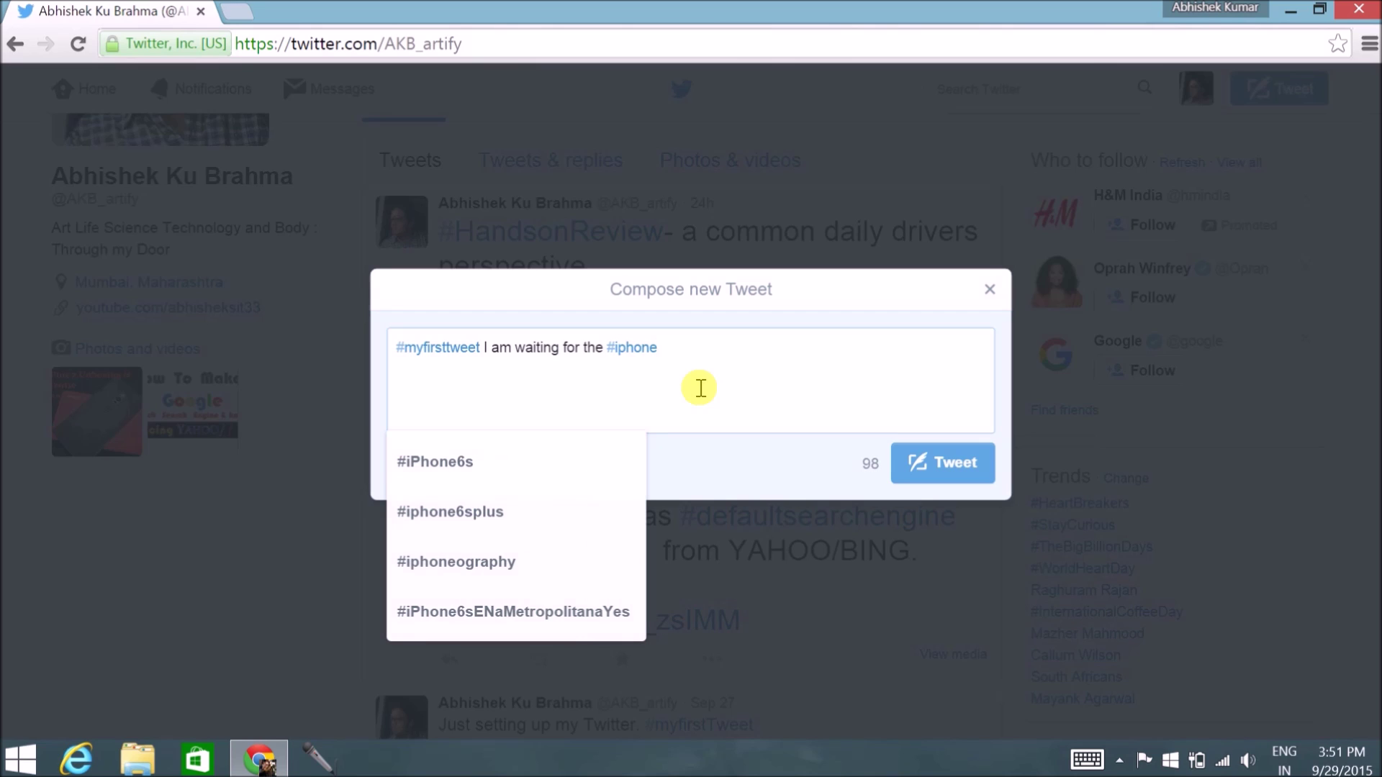
text(6s)
click(487, 463)
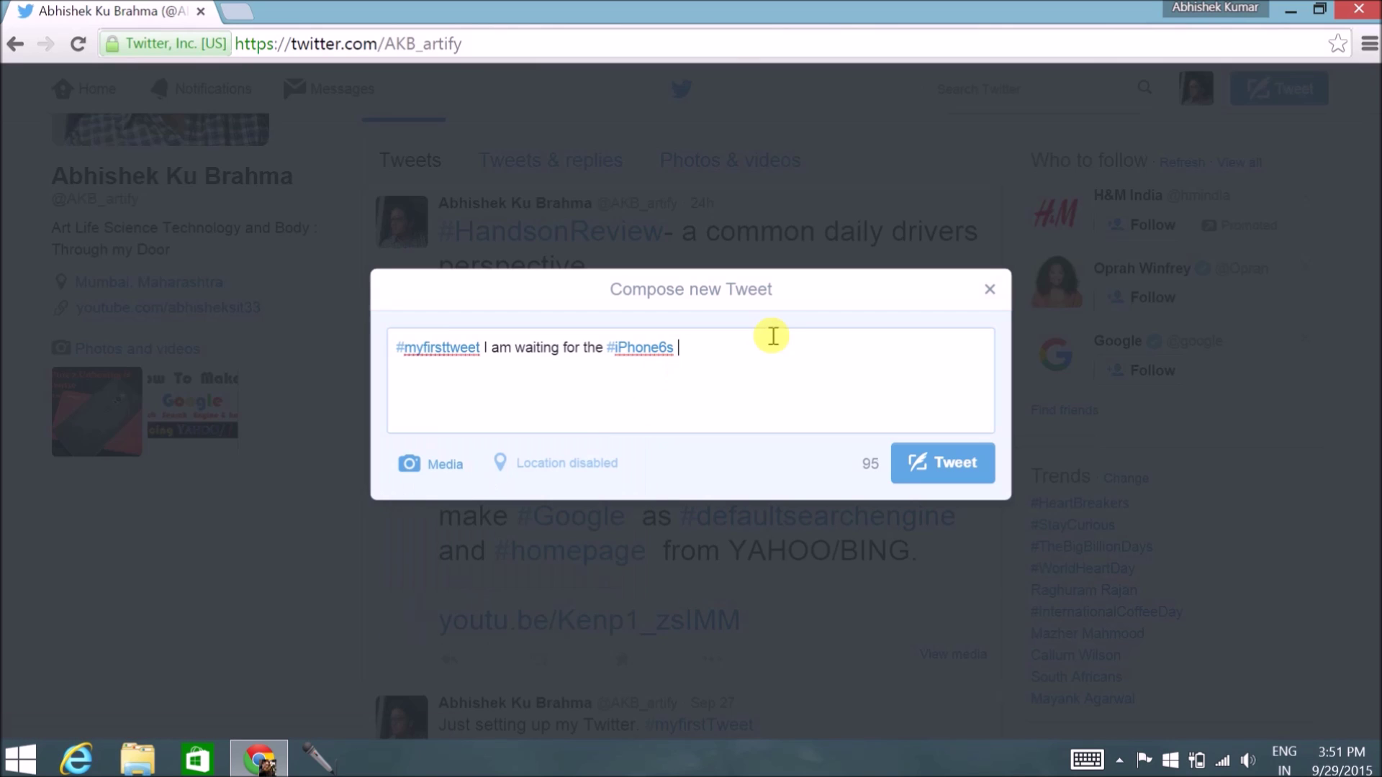
text(to hit India ASAP.)
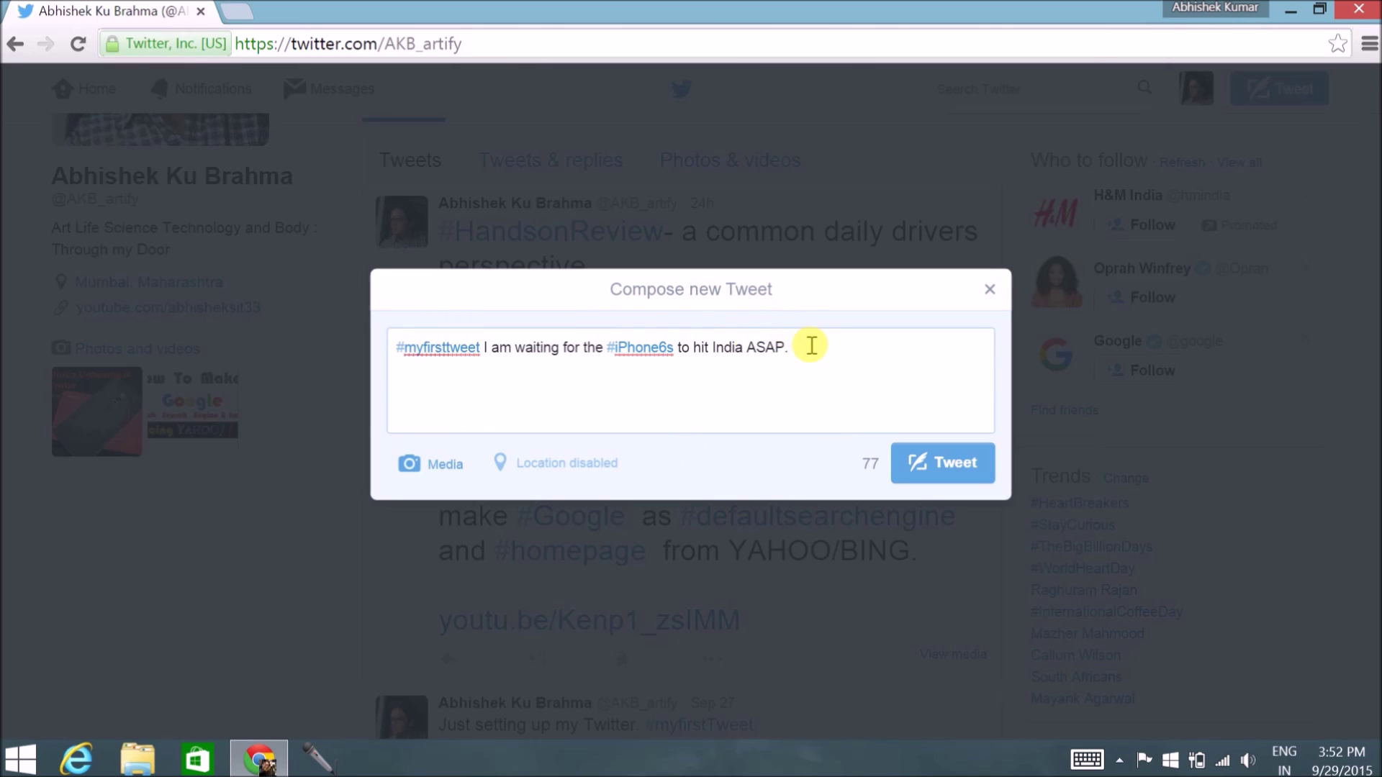
Add a second line to the tweet reading "Please connect with me for more interesting and informative videos on"
text(ASA)
text(P. Please conn)
text(ect)
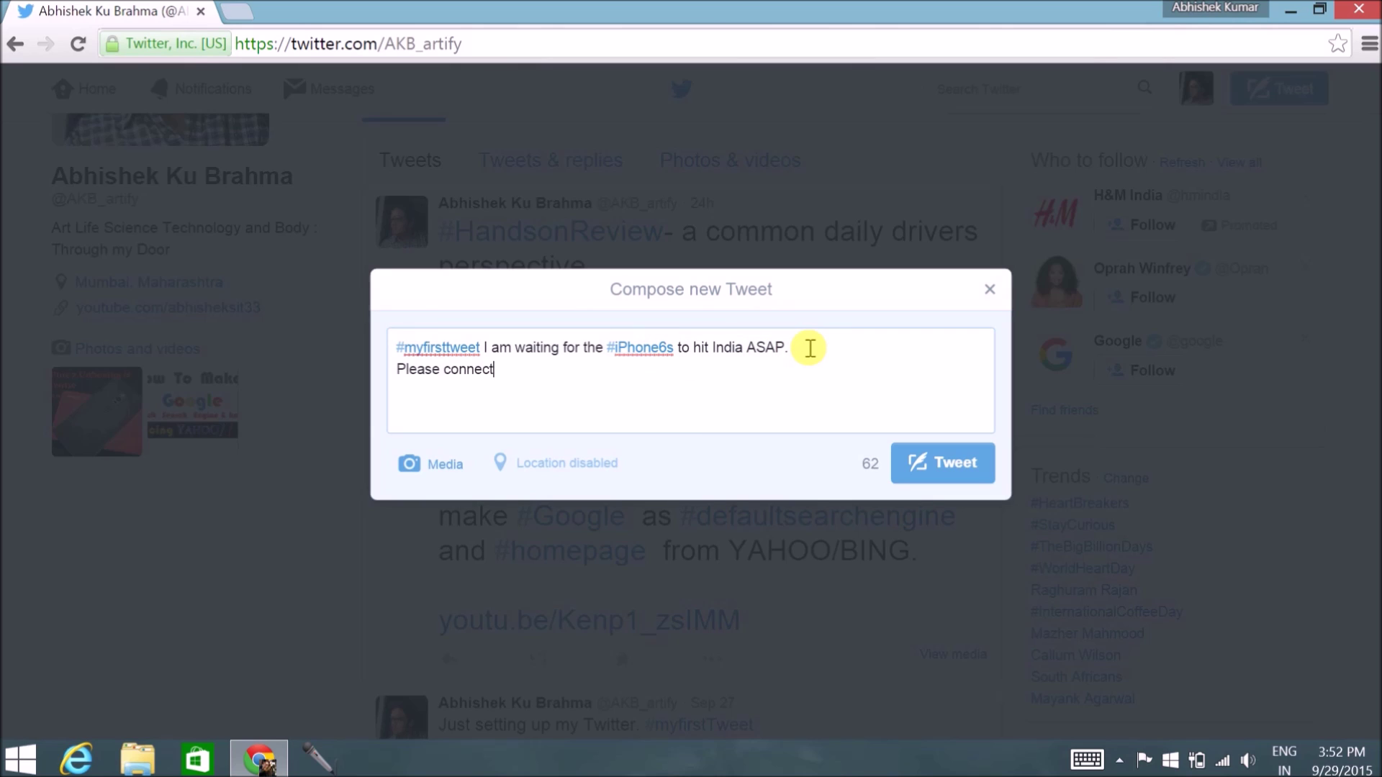
text( with me for more intere)
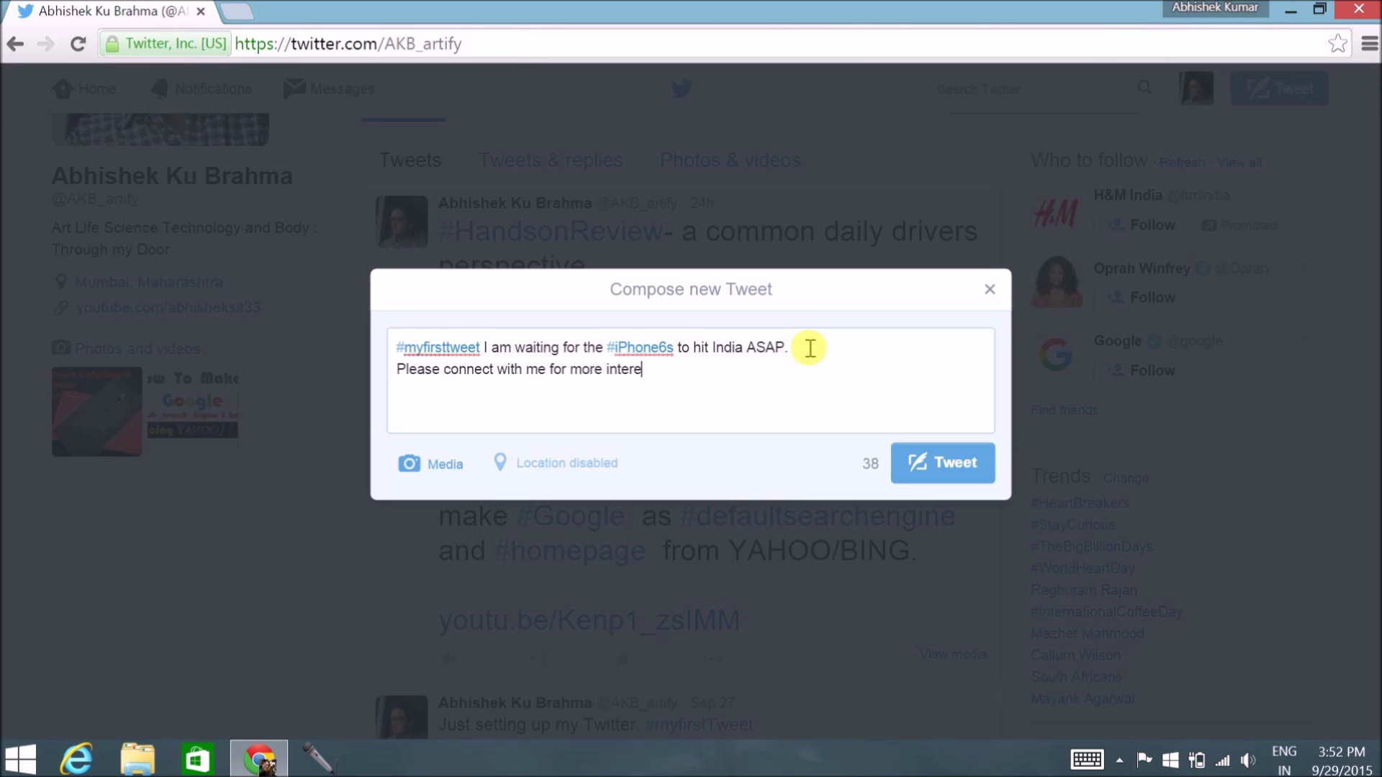
text(sting and informative )
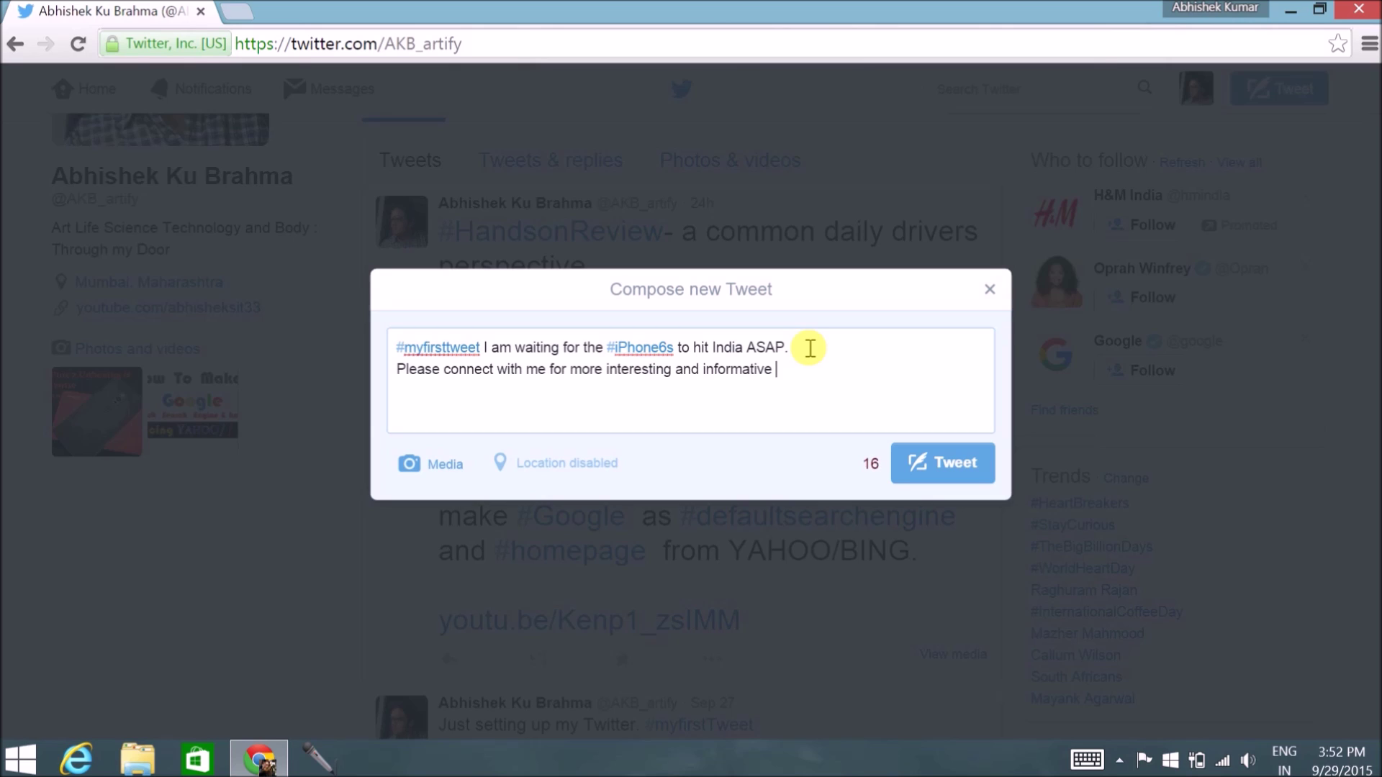
text(videos on)
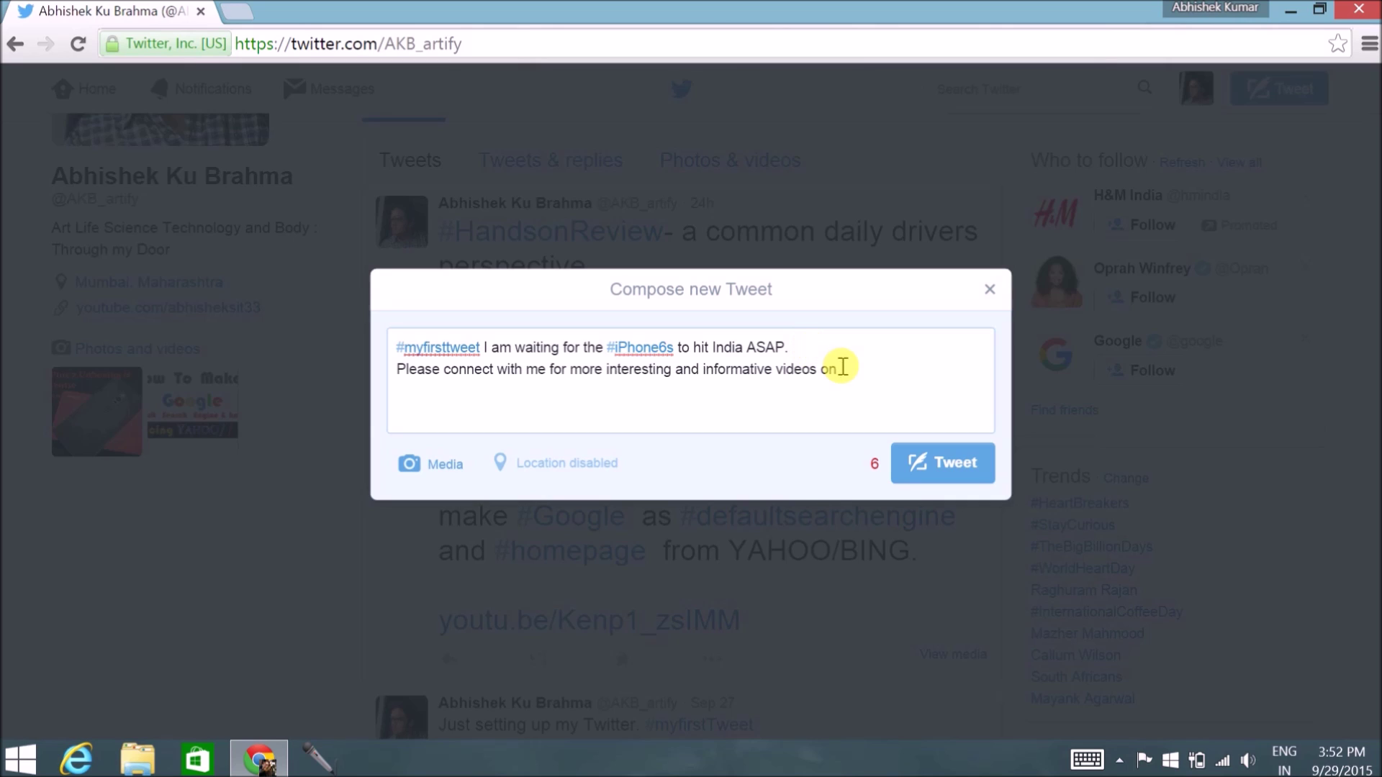
text(www.youtube)
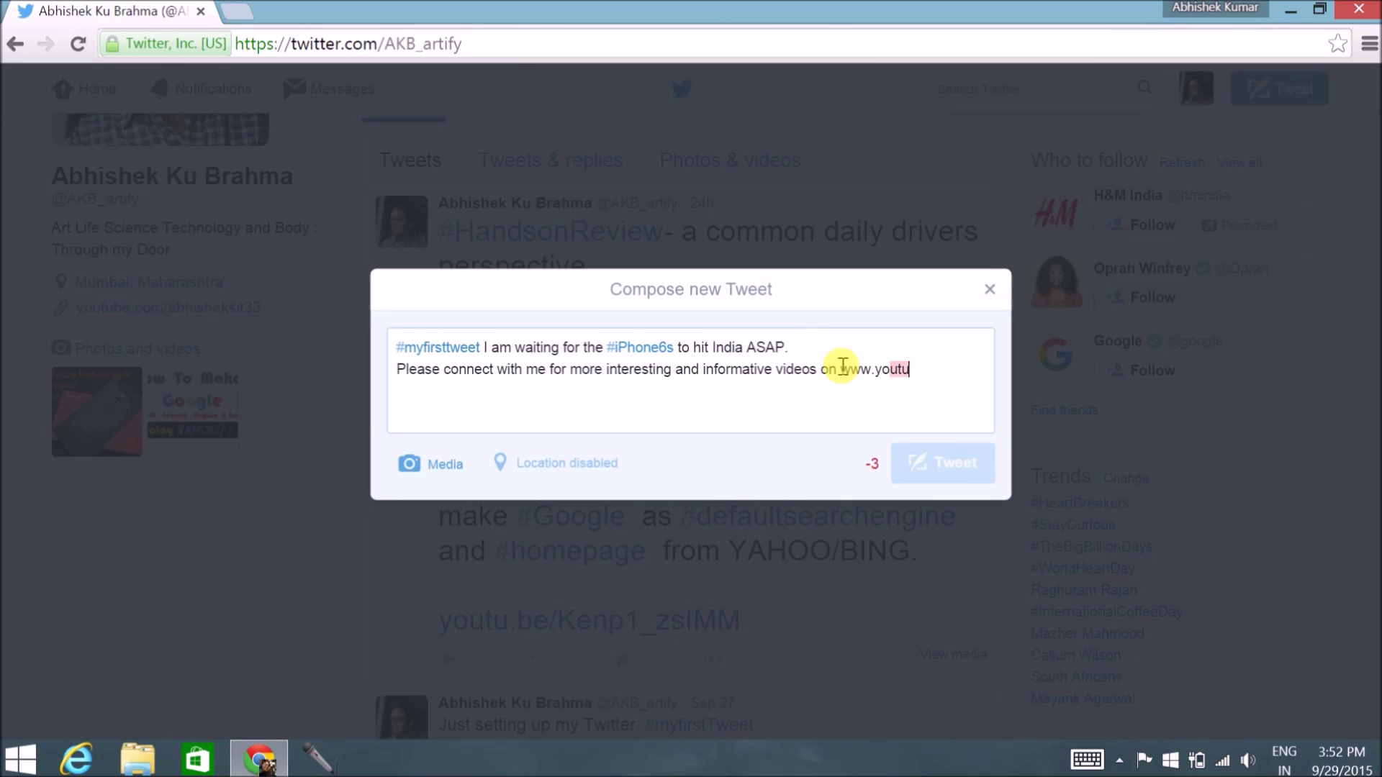
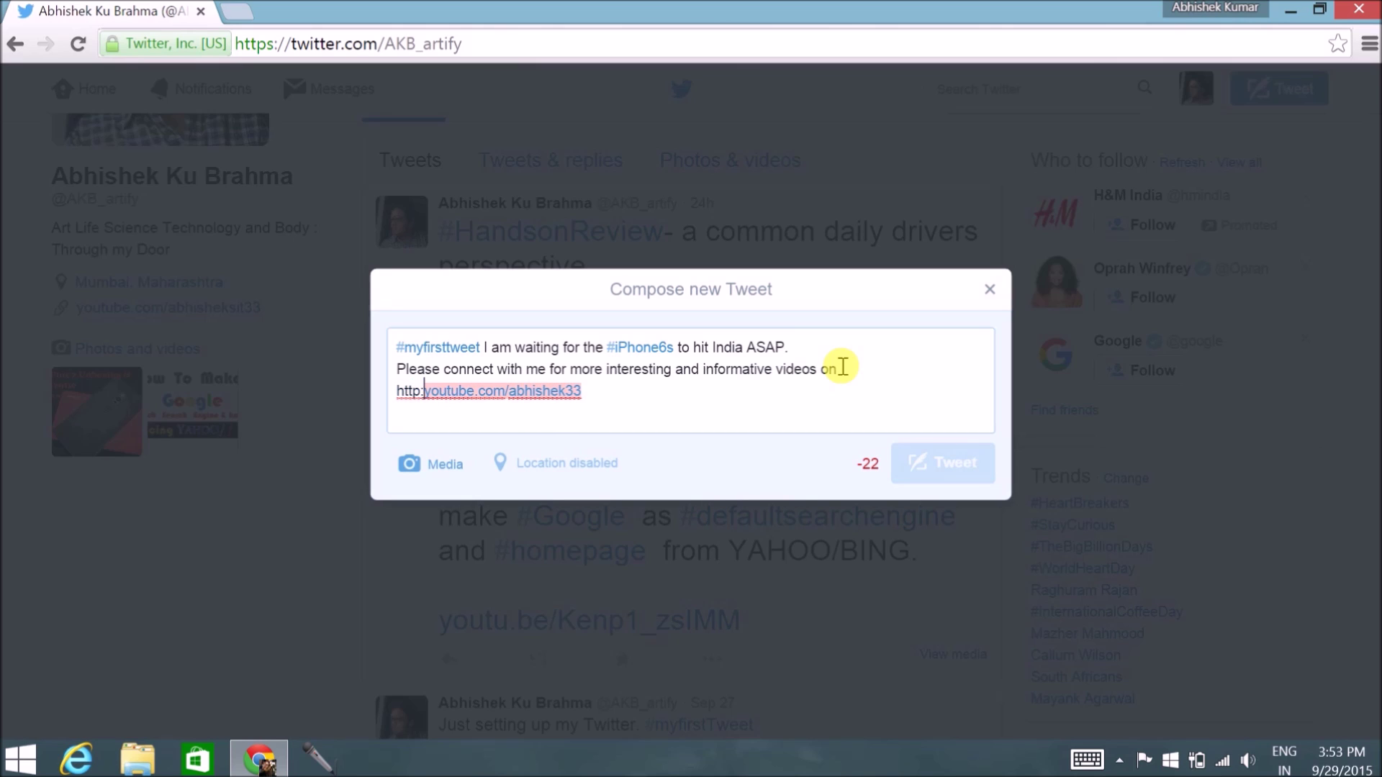
text(//)
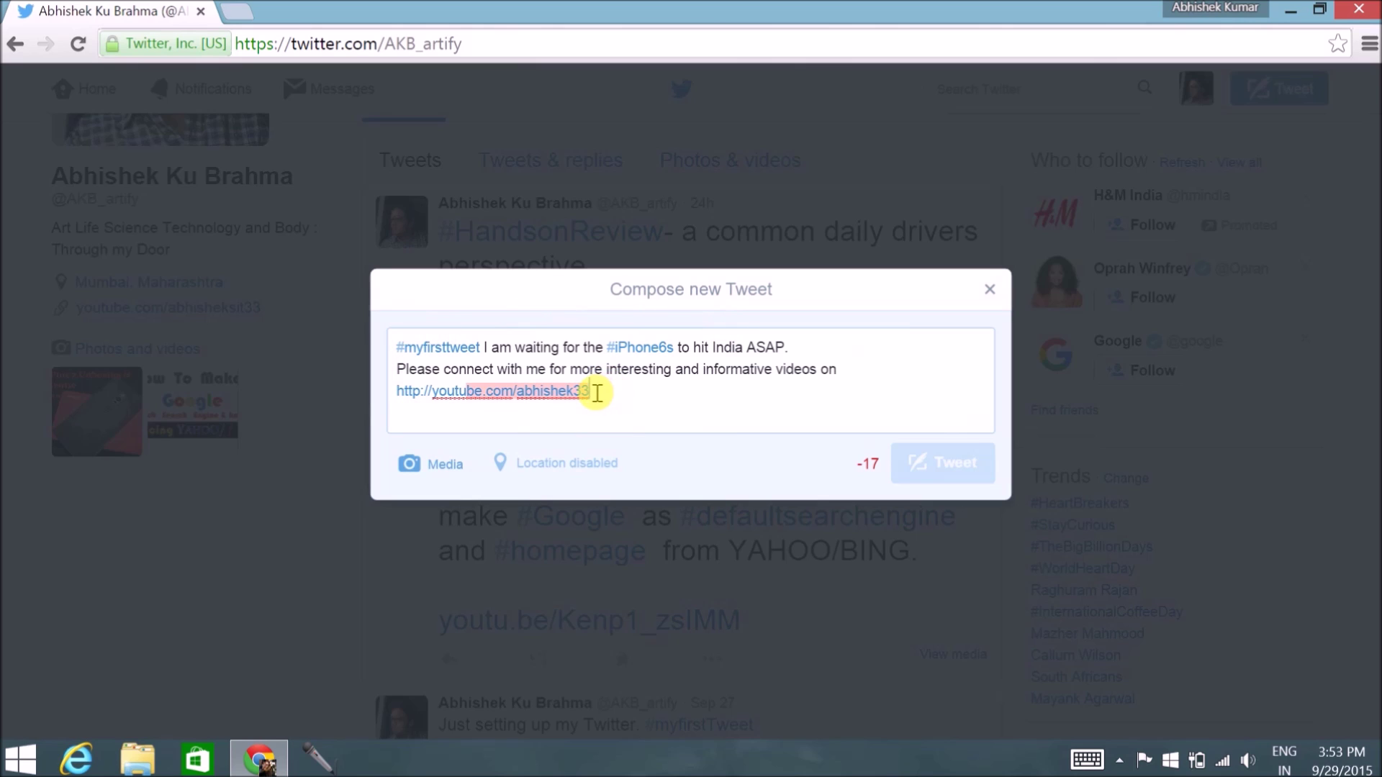
drag(596, 393, 392, 398)
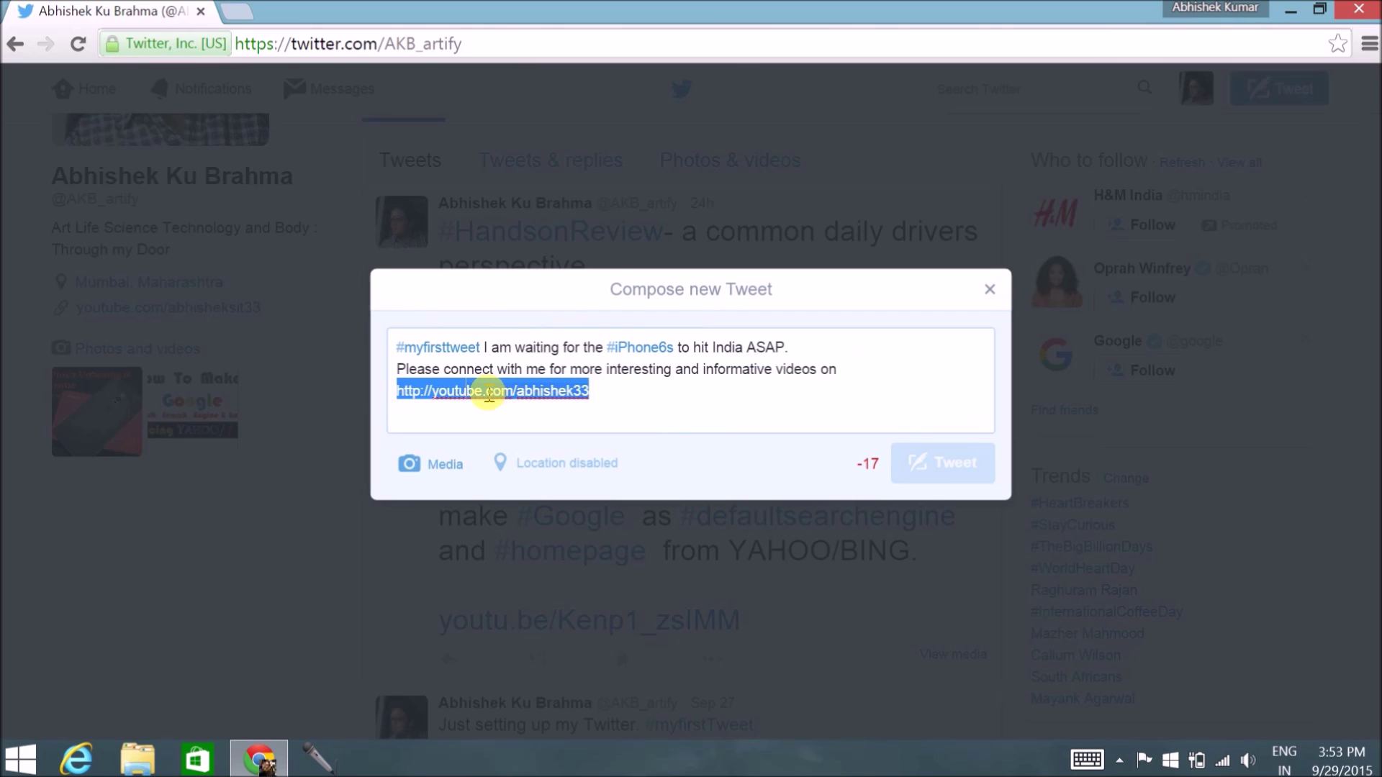
click(448, 371)
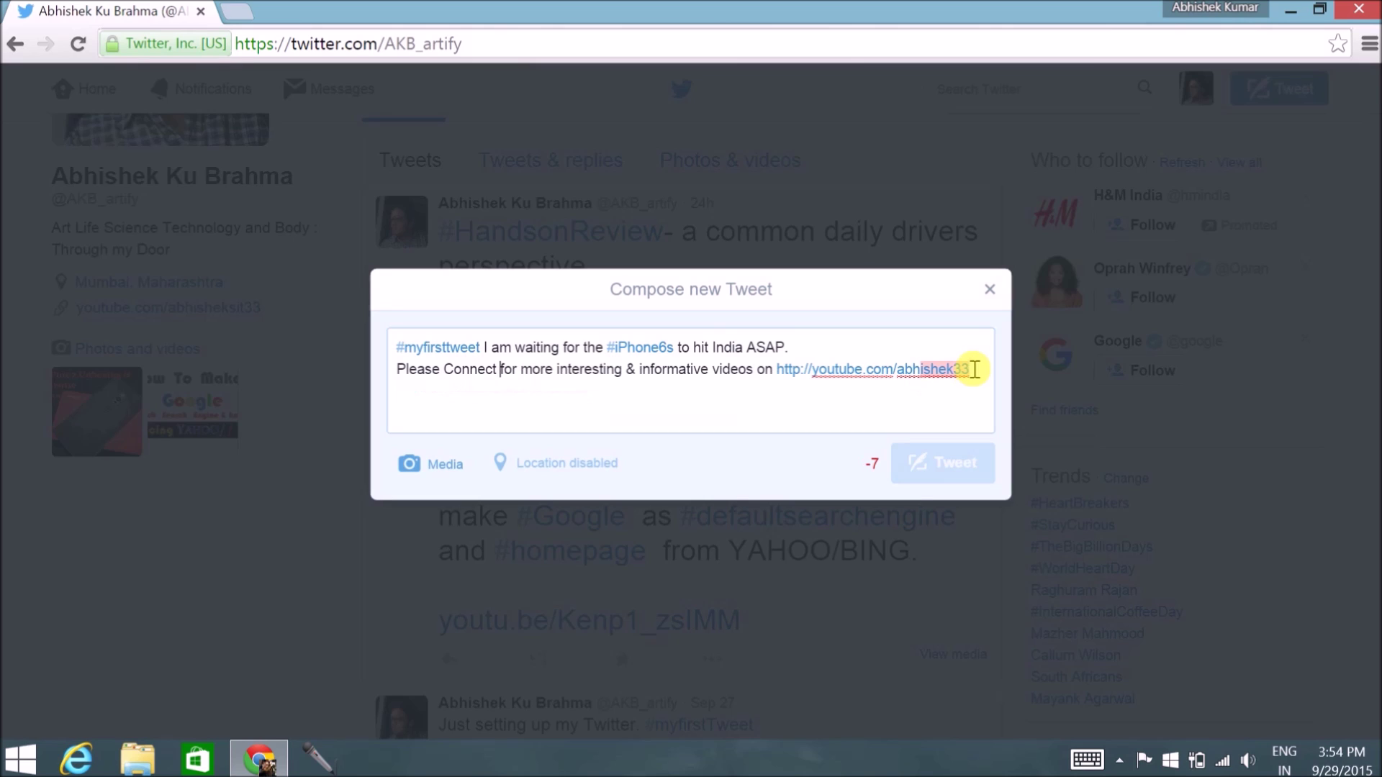
Open the Bitly website in a new browser tab
click(249, 15)
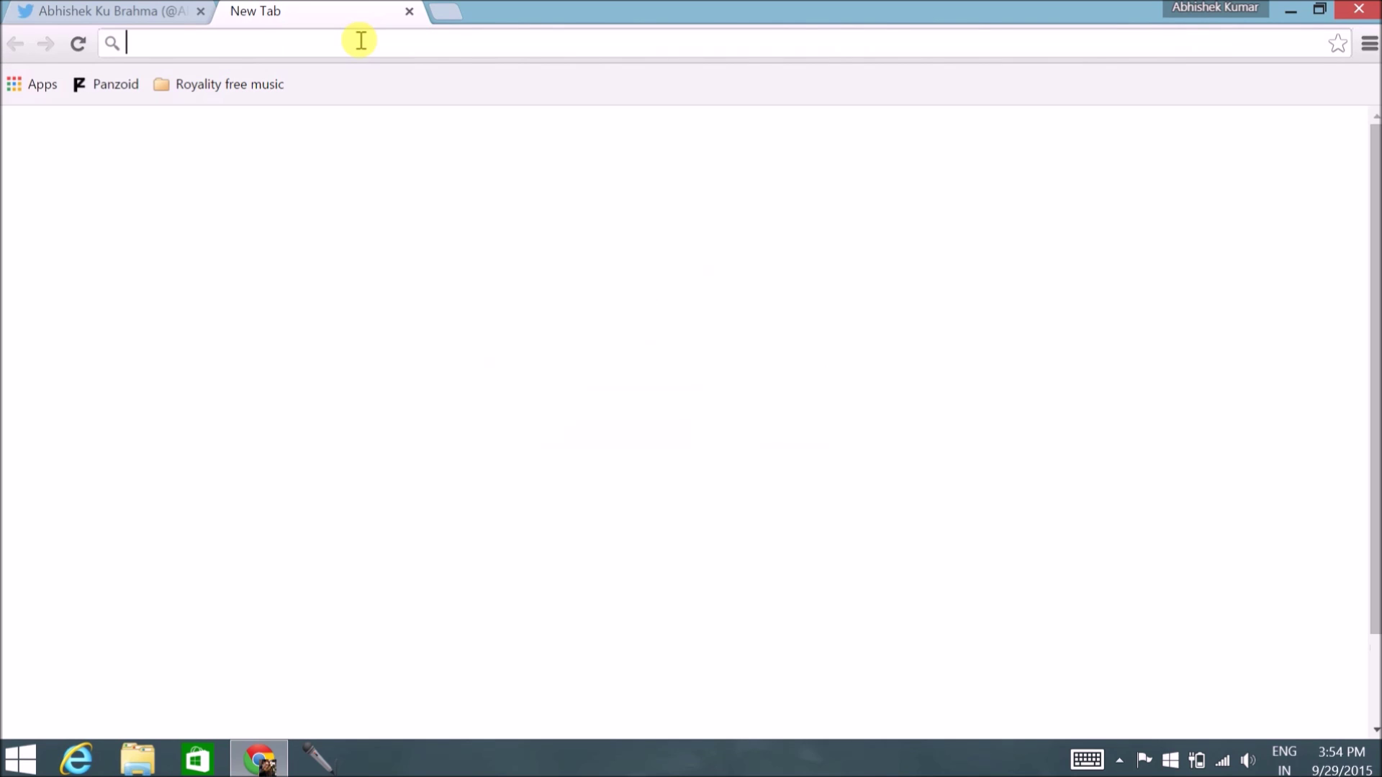
text(bitly)
key(Return)
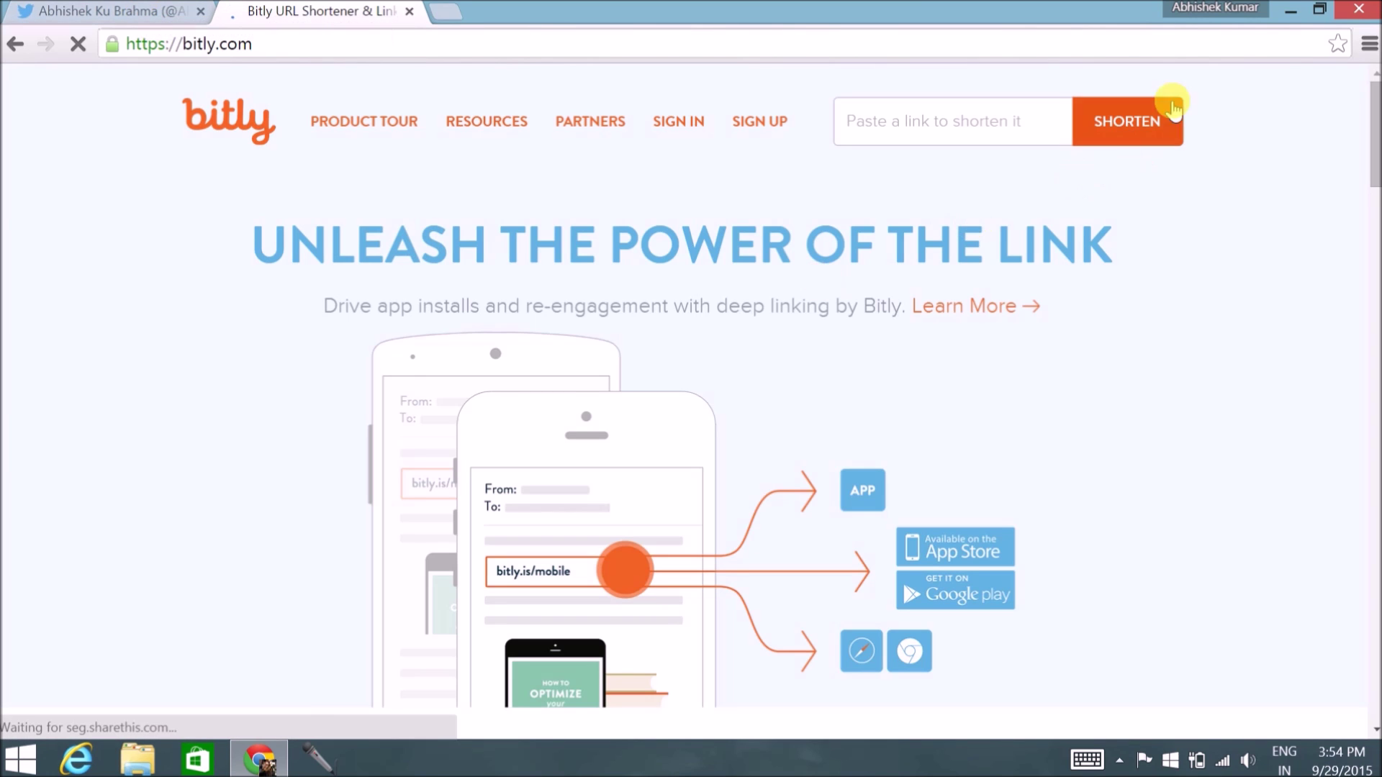
Copy the YouTube channel link from the tweet draft and shorten it on Bitly
click(116, 9)
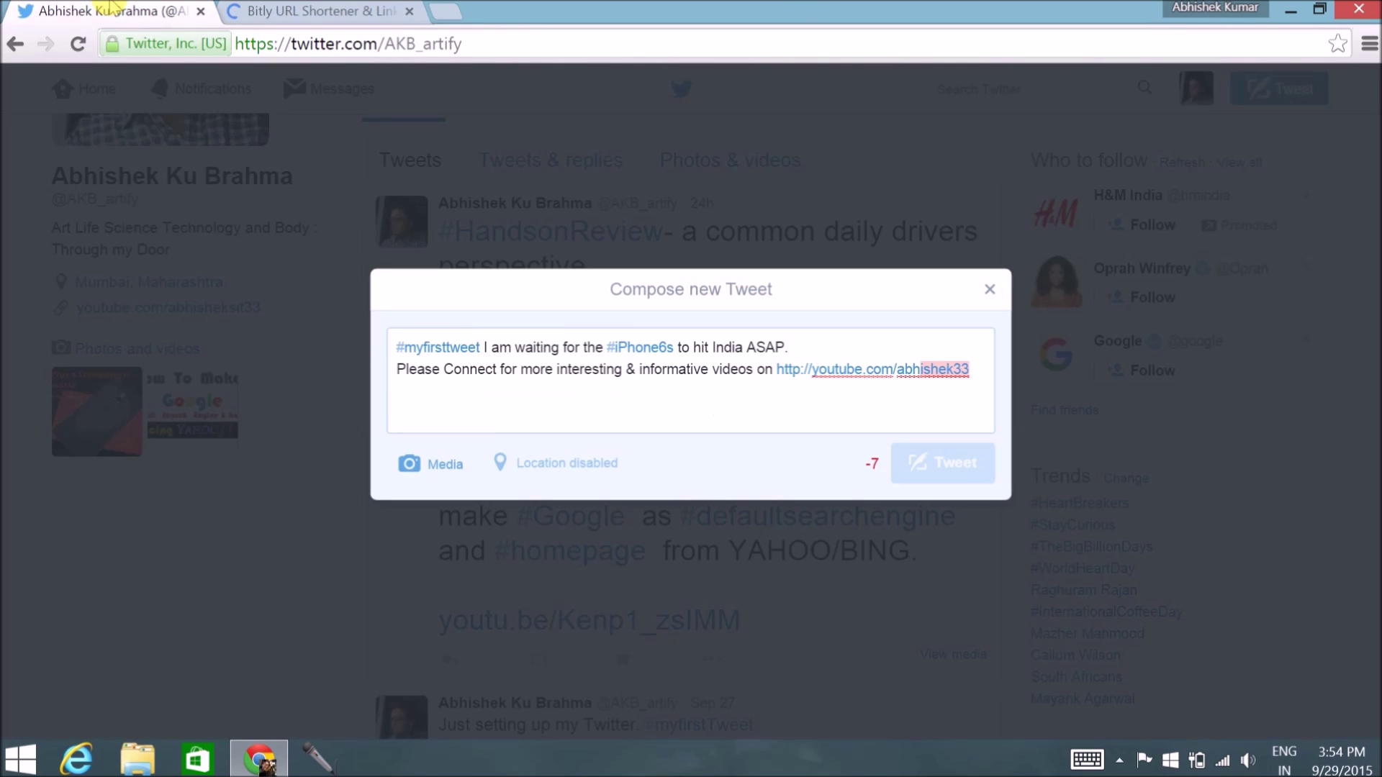
drag(970, 368, 771, 379)
drag(920, 369, 775, 369)
key(ctrl+c)
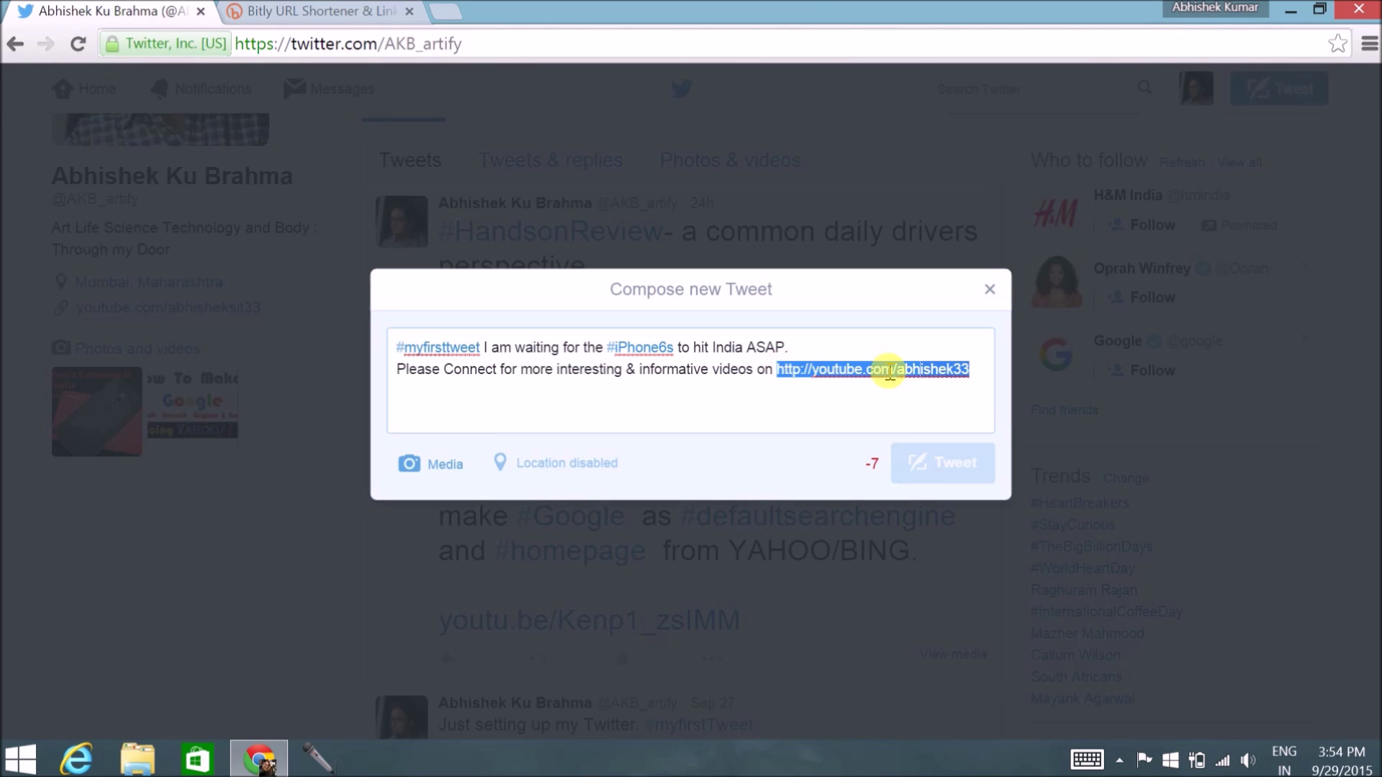
click(299, 11)
click(1011, 136)
key(ctrl+v)
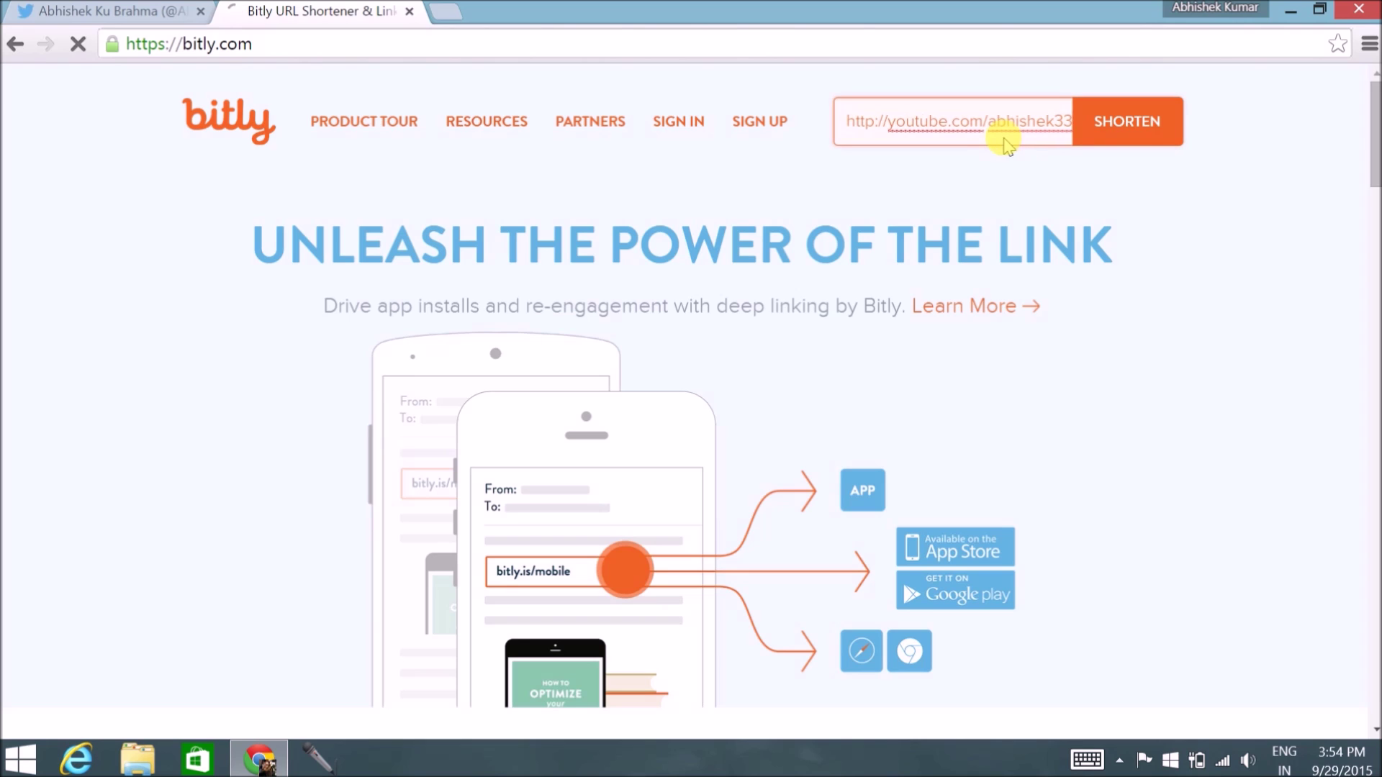
click(1151, 131)
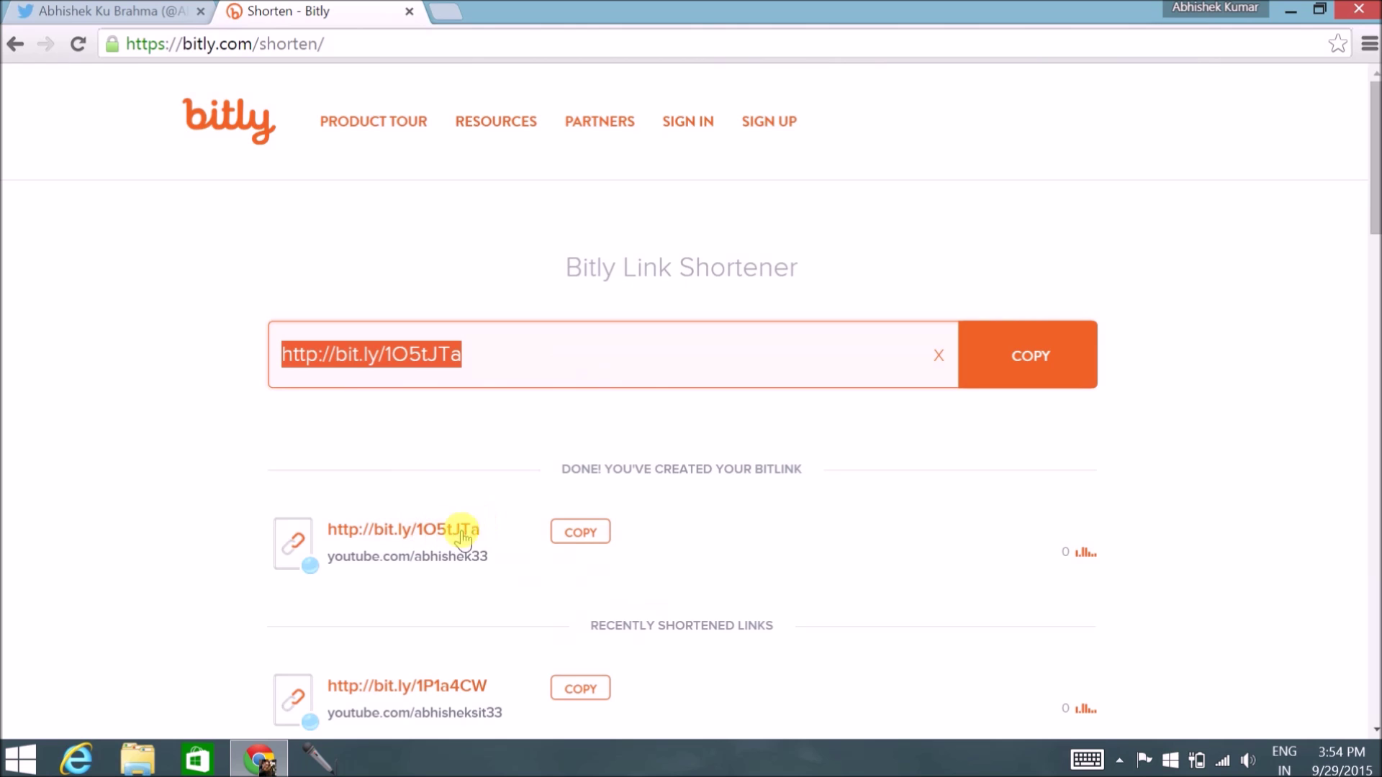
Copy the new Bitly short link and replace the YouTube link in the Twitter draft with it
click(580, 534)
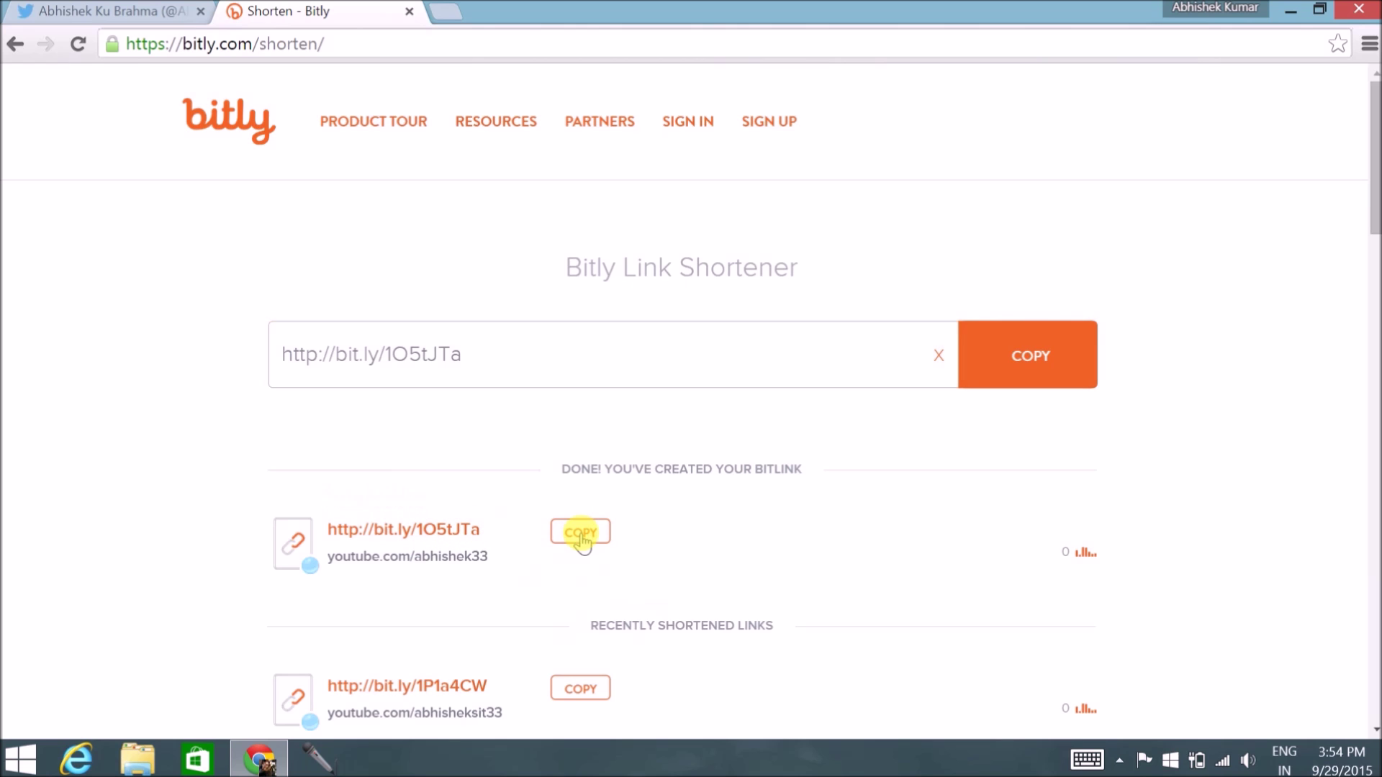
click(123, 10)
key(ctrl+v)
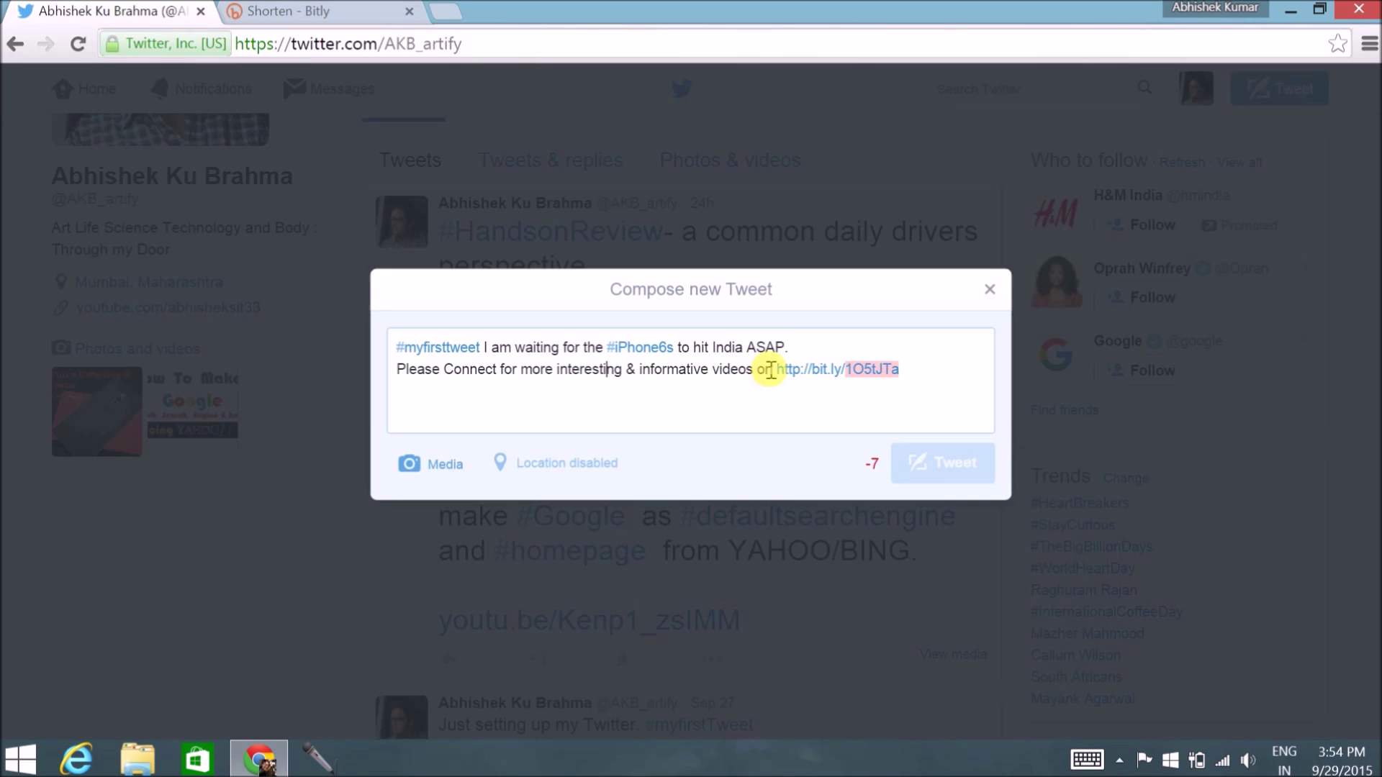
Reword the tweet's second line to "Please Connect with me at" before the short link and "for more interesting vids" after it
drag(770, 370, 505, 374)
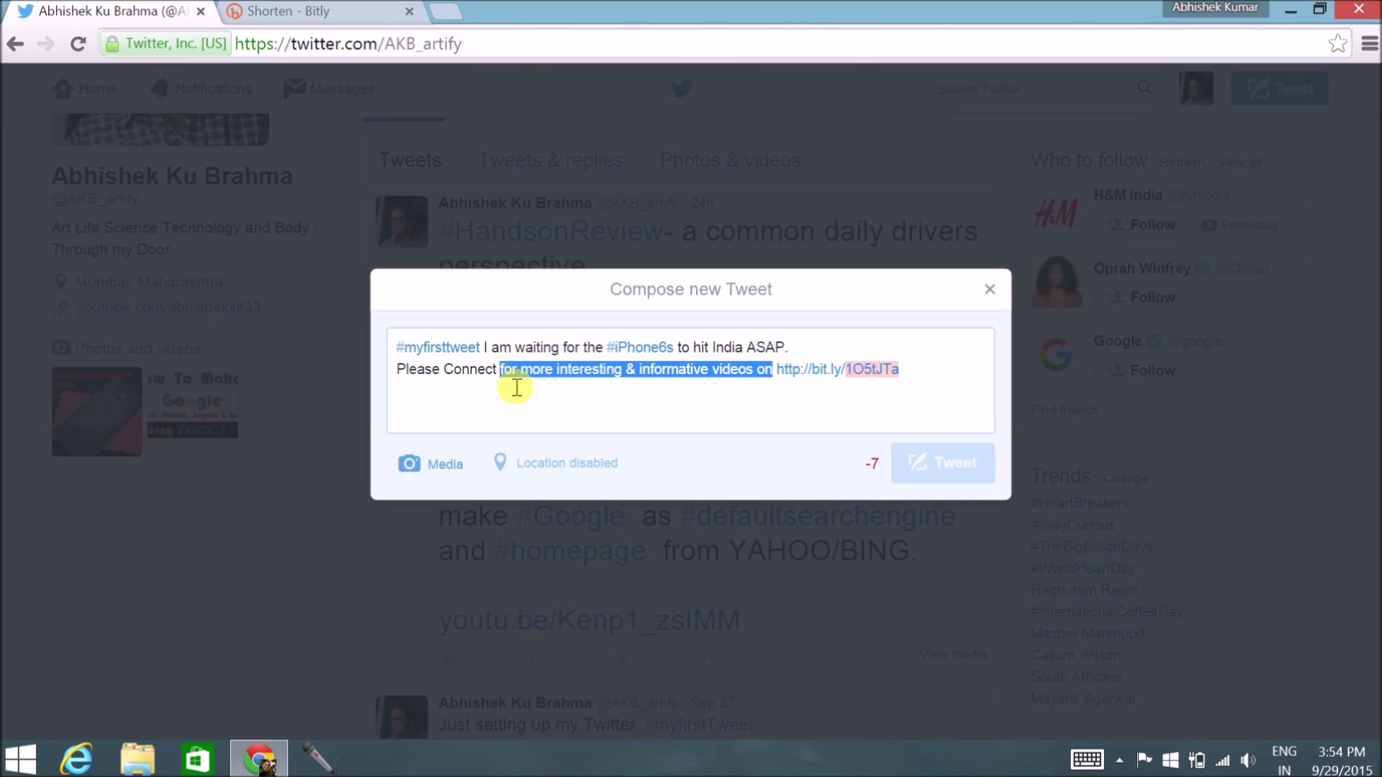
key(BackSpace)
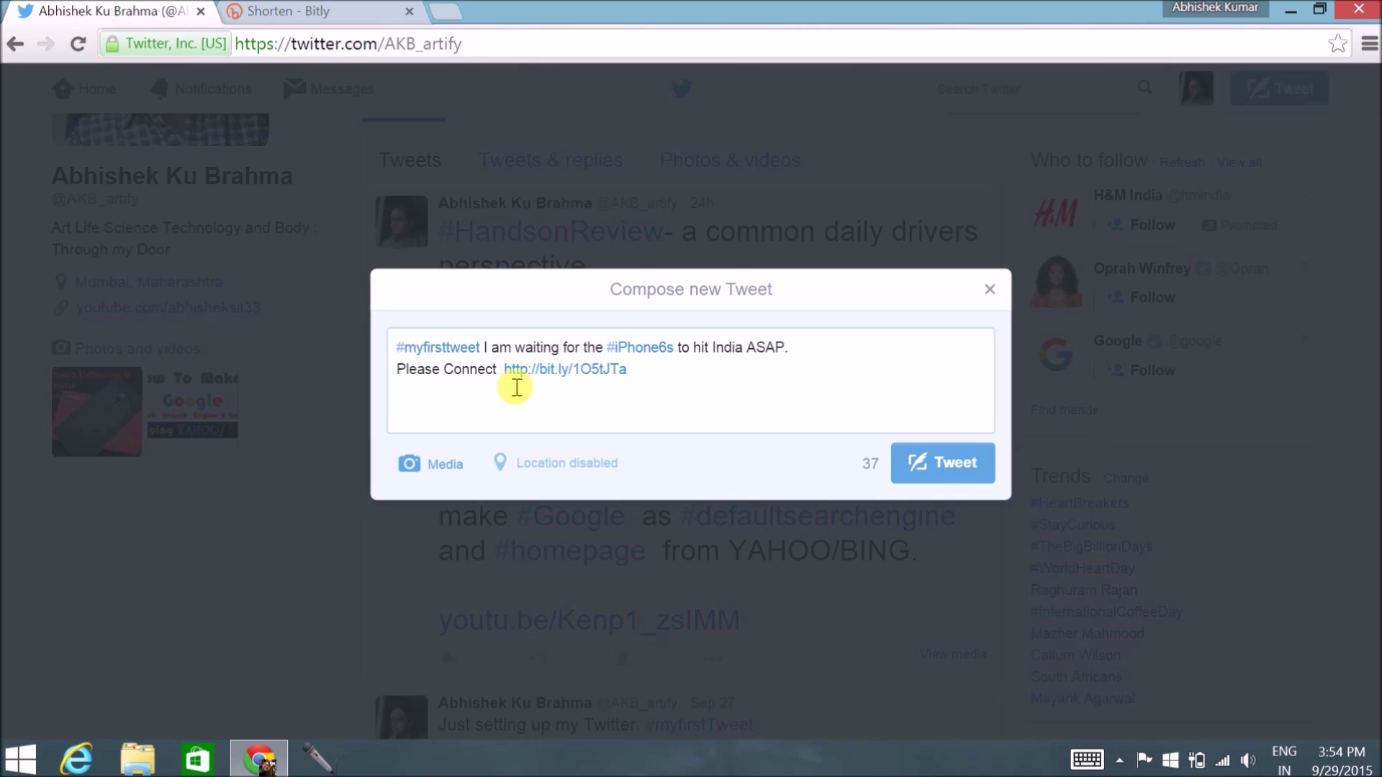
text(with me )
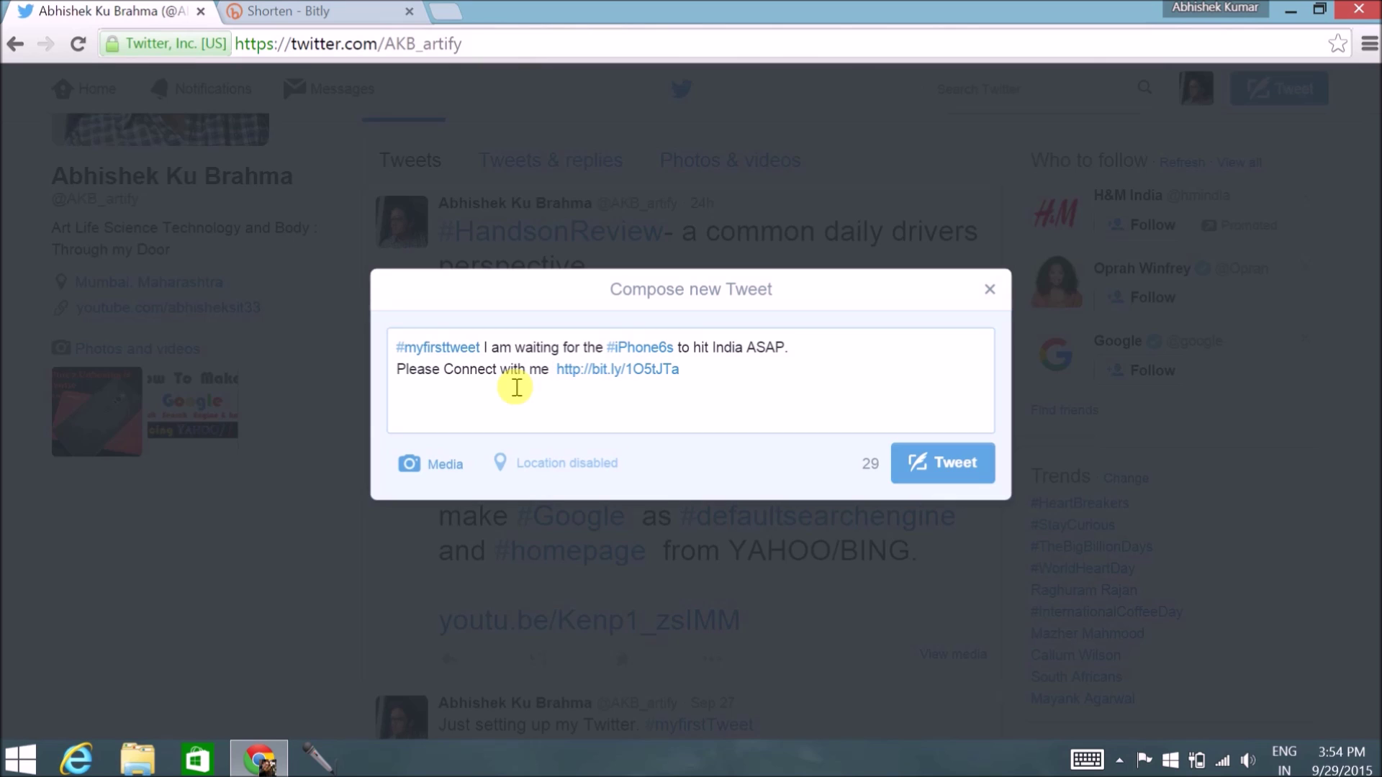
text(at)
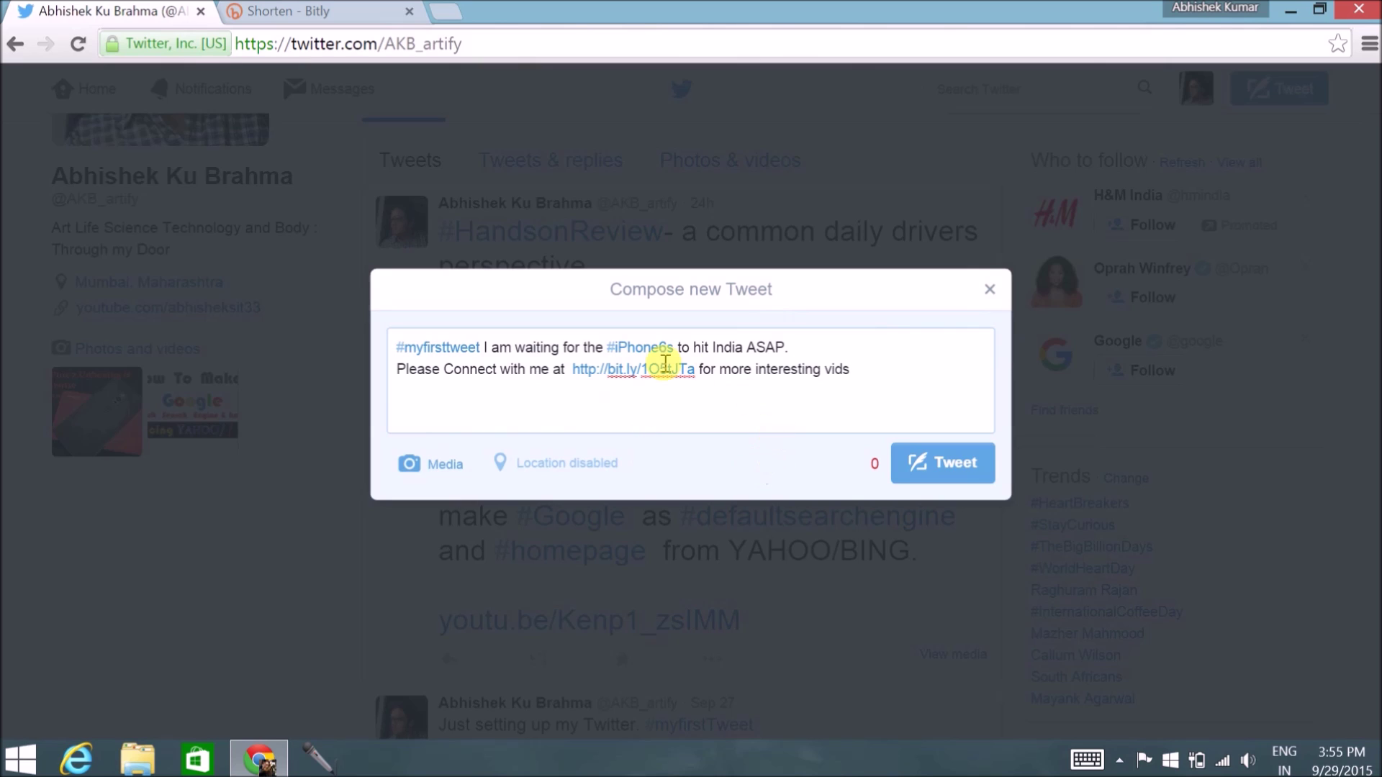
Close the tweet draft without posting it and return to the beginning of the profile page
click(991, 291)
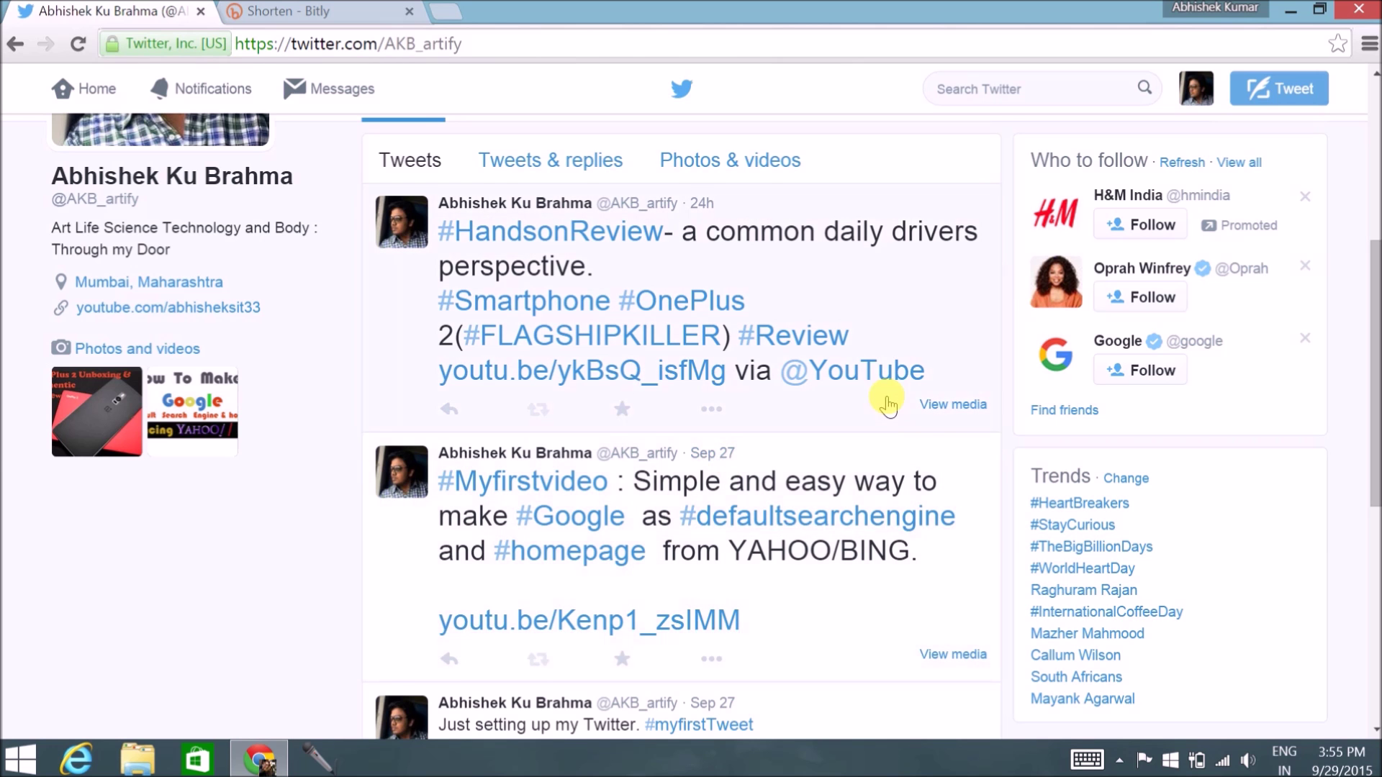
scroll(886, 395, up, 5)
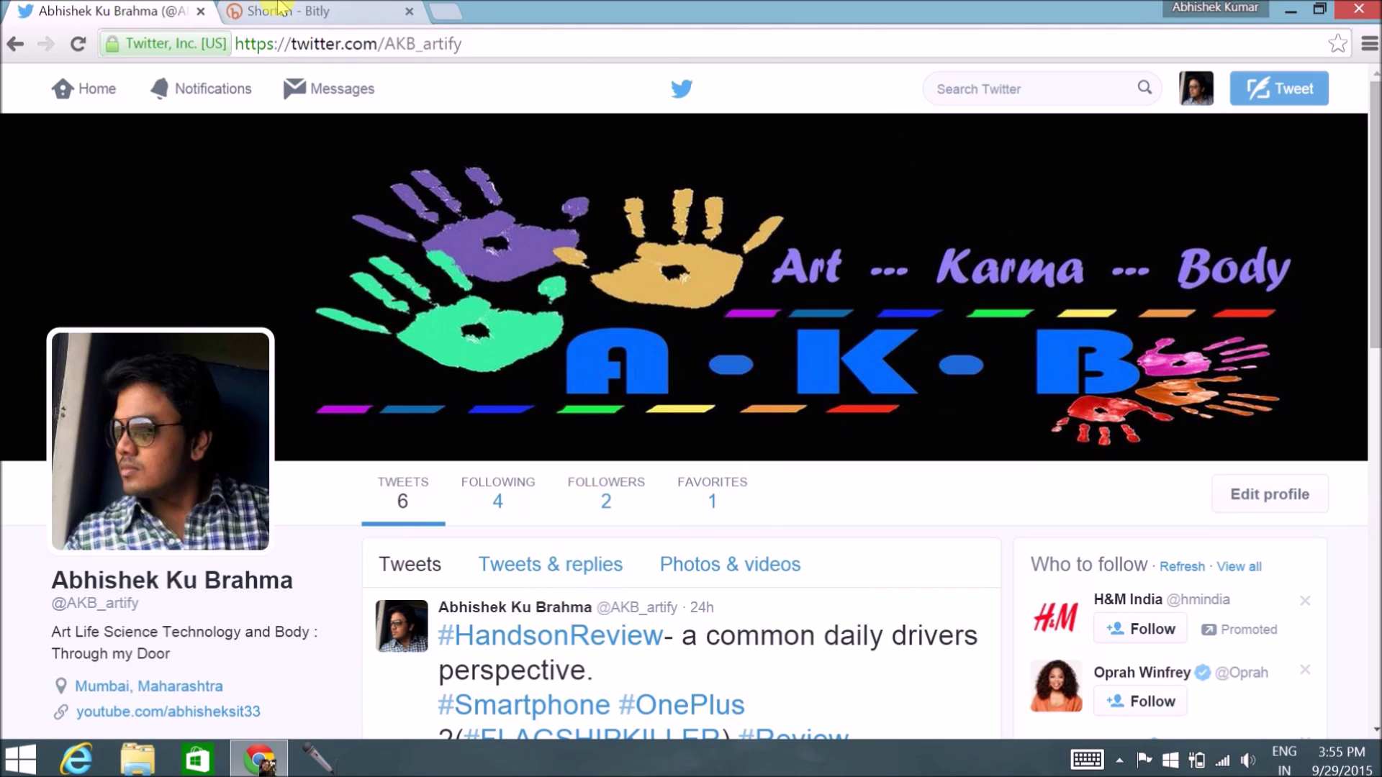
Open the Facebook-to-Twitter linking page at facebook.com/twitter in a new browser tab
click(445, 12)
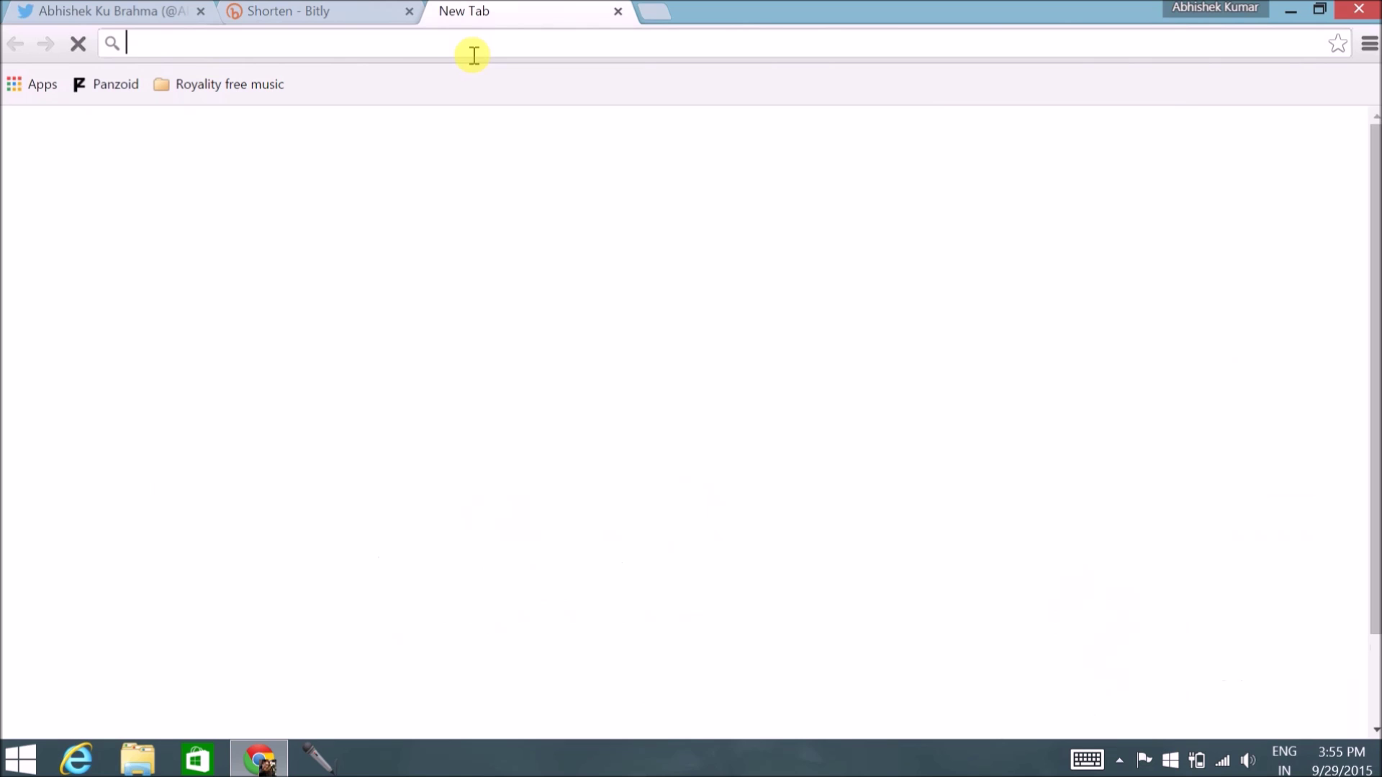
text(facebook)
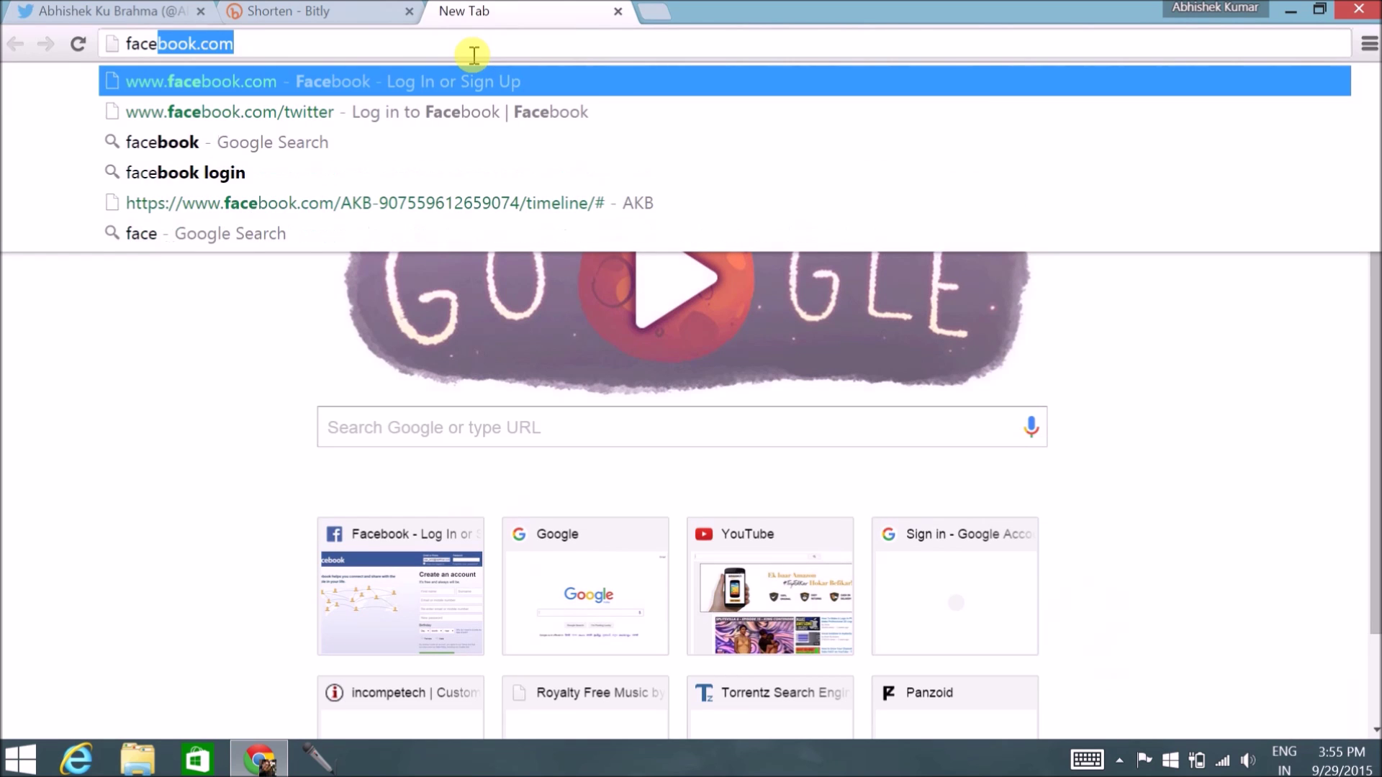
text(.com)
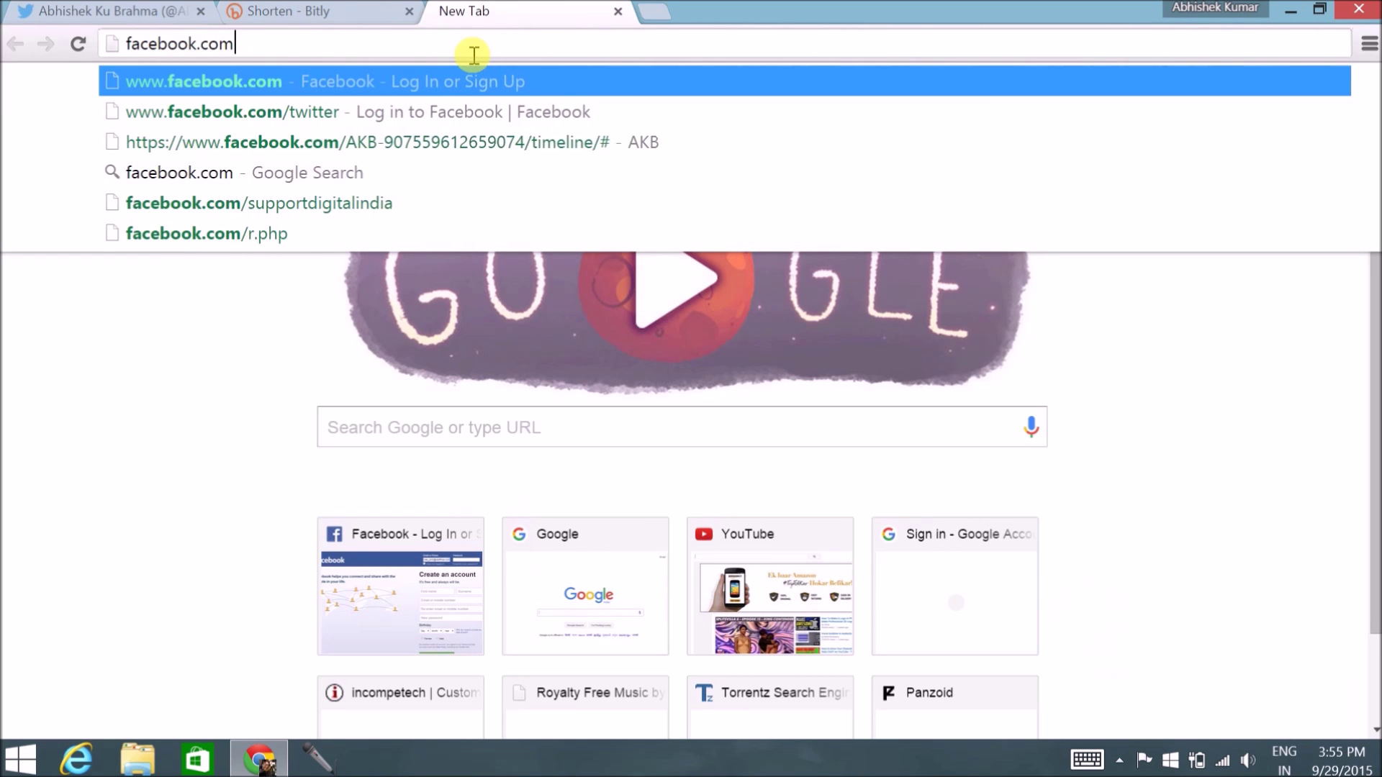
text(/twitter)
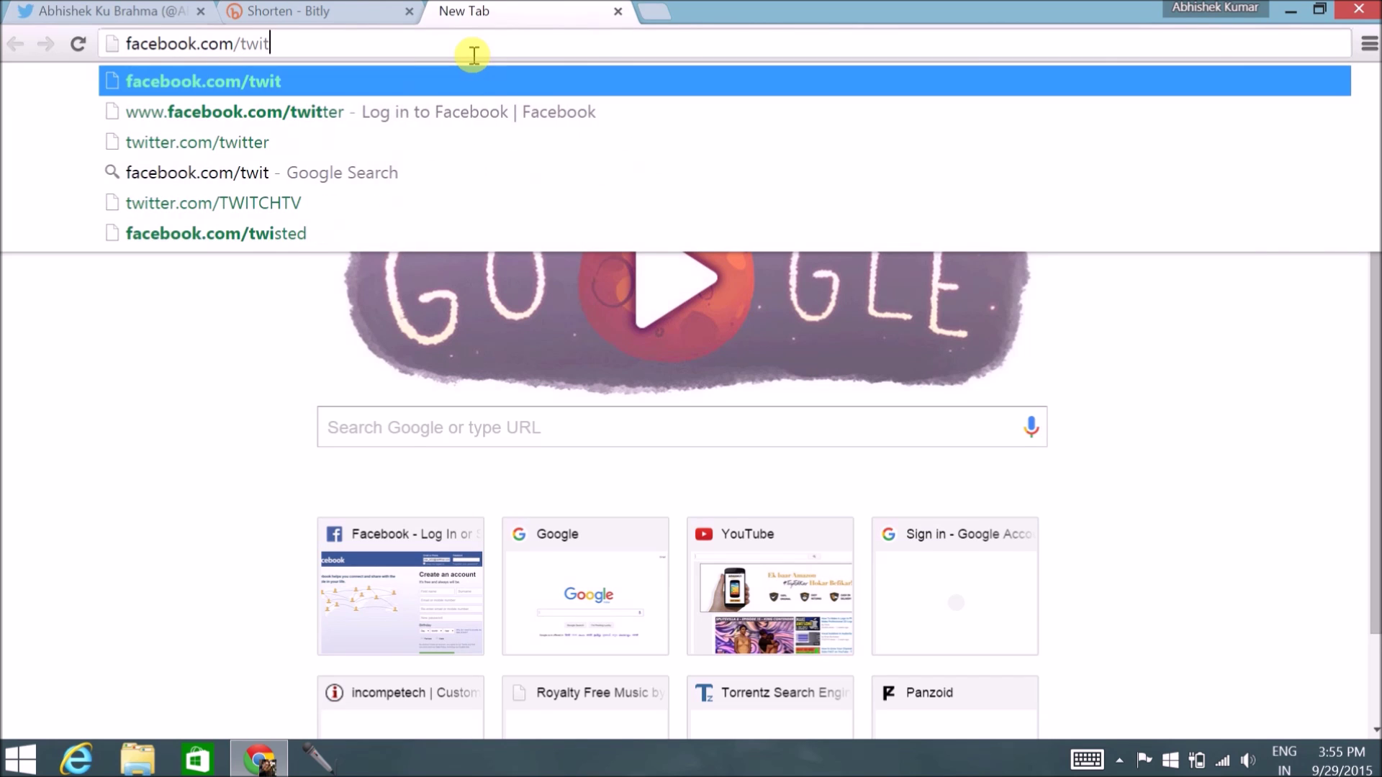
key(Return)
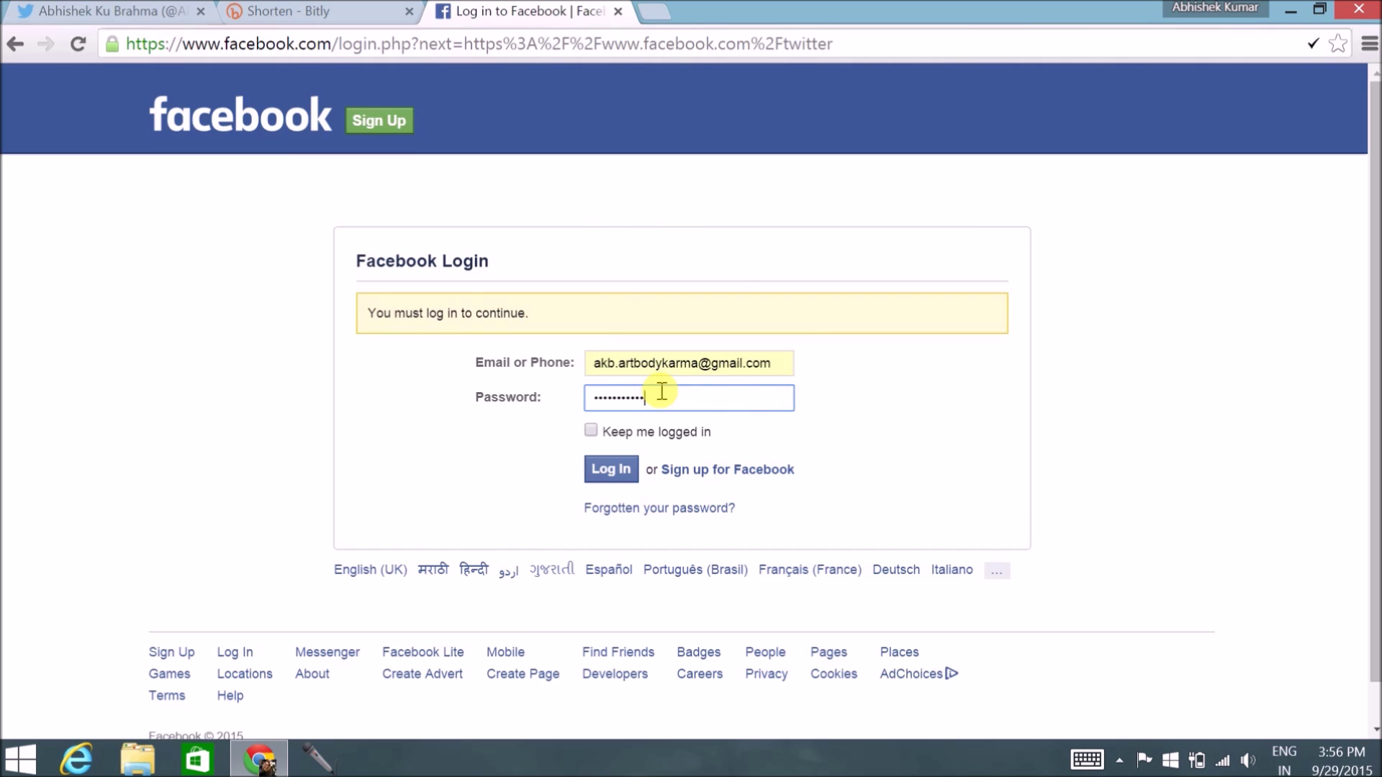
Log in to Facebook without saving the password in the browser, and look through the page for linking the profile to Twitter
click(603, 472)
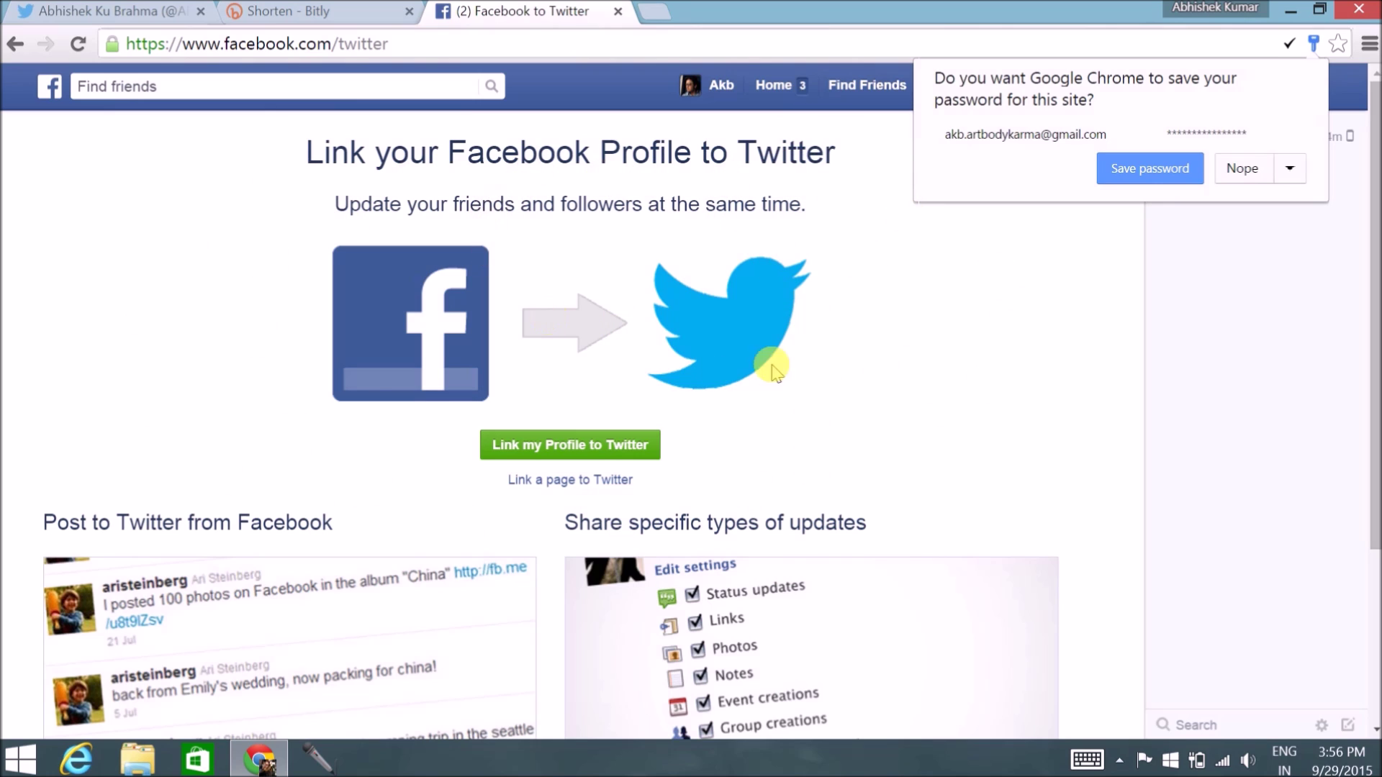
click(1241, 175)
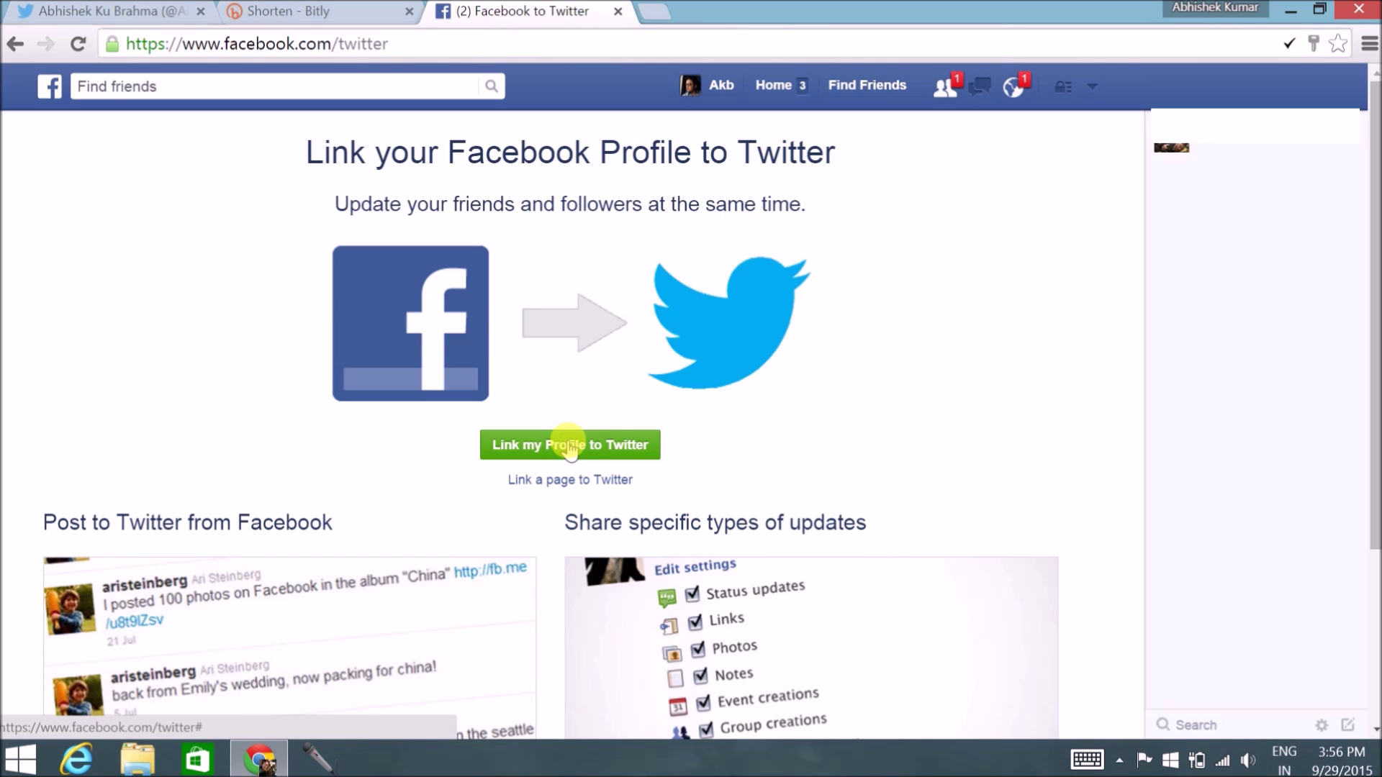
scroll(855, 373, down, 4)
scroll(857, 374, up, 4)
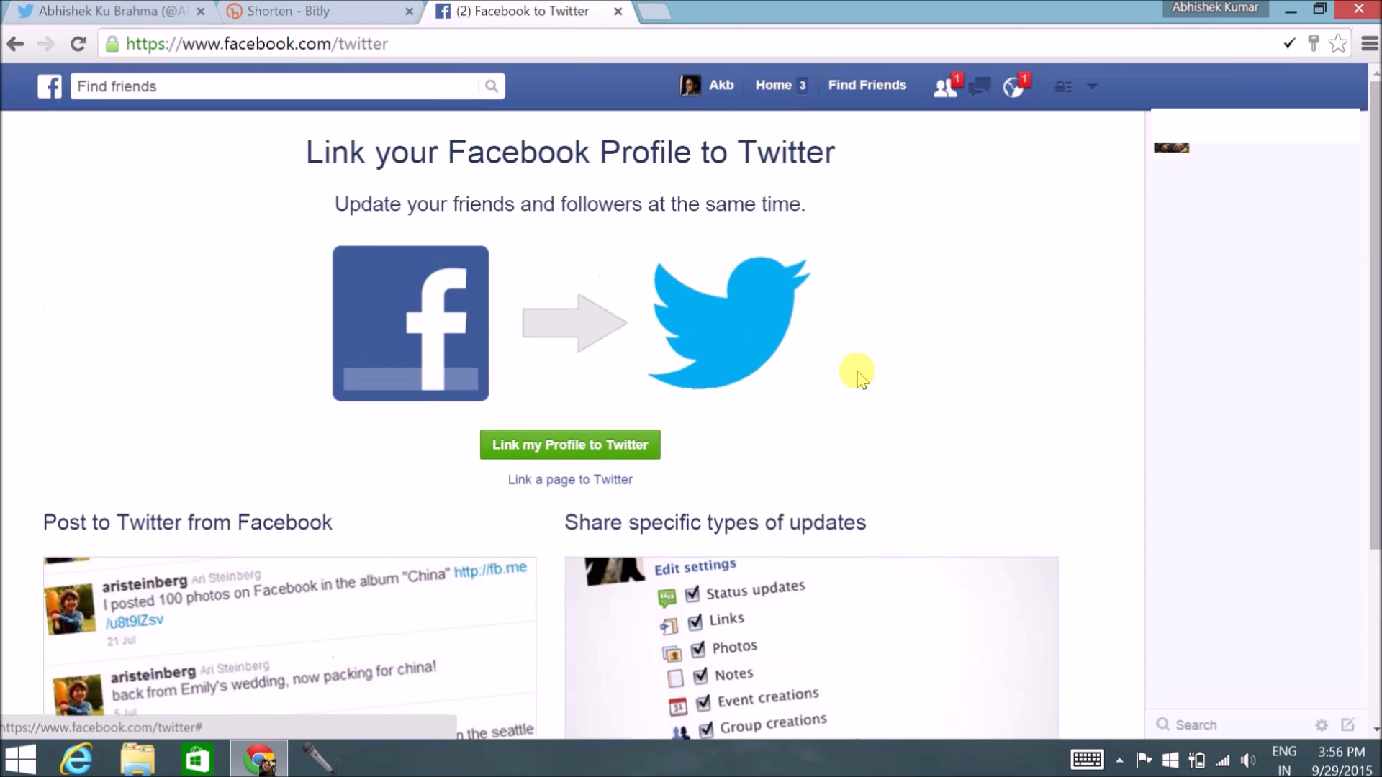
scroll(856, 372, down, 3)
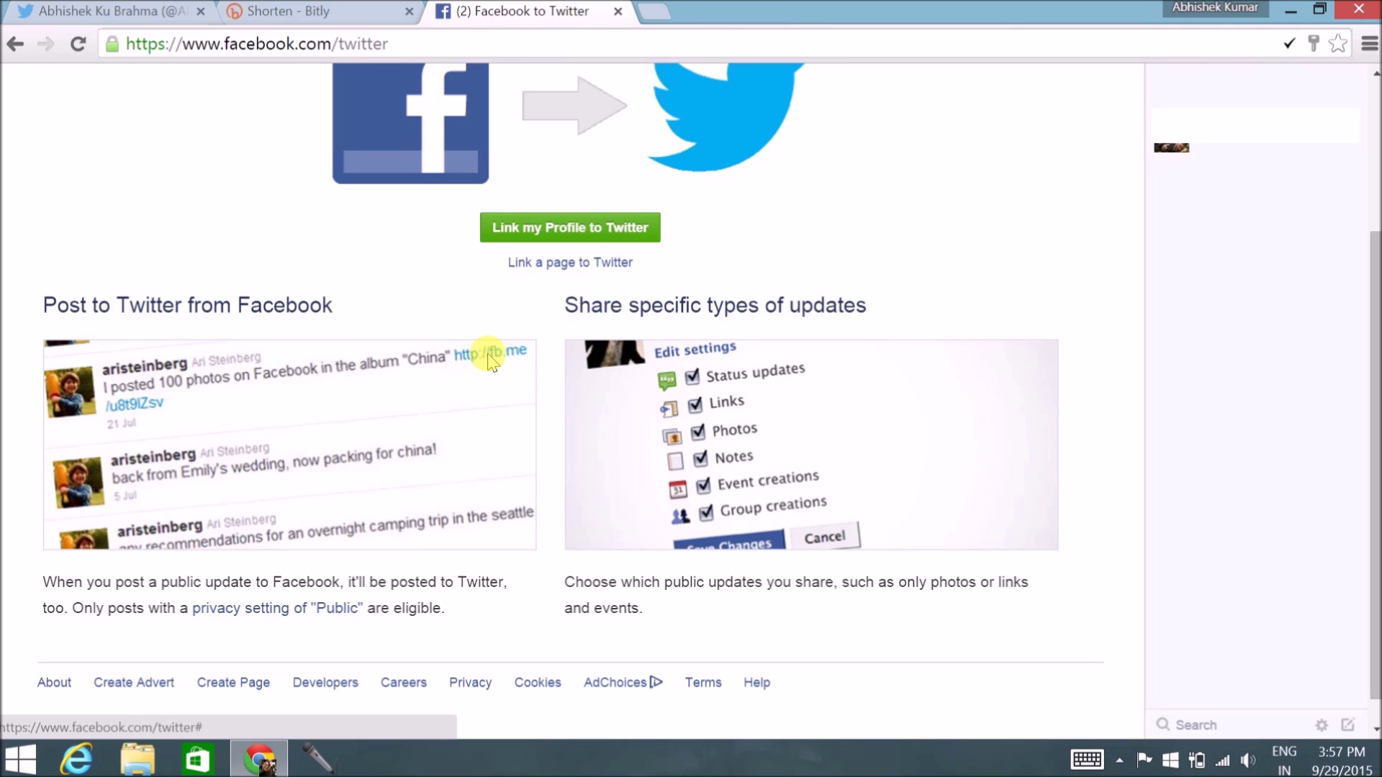
scroll(489, 360, up, 3)
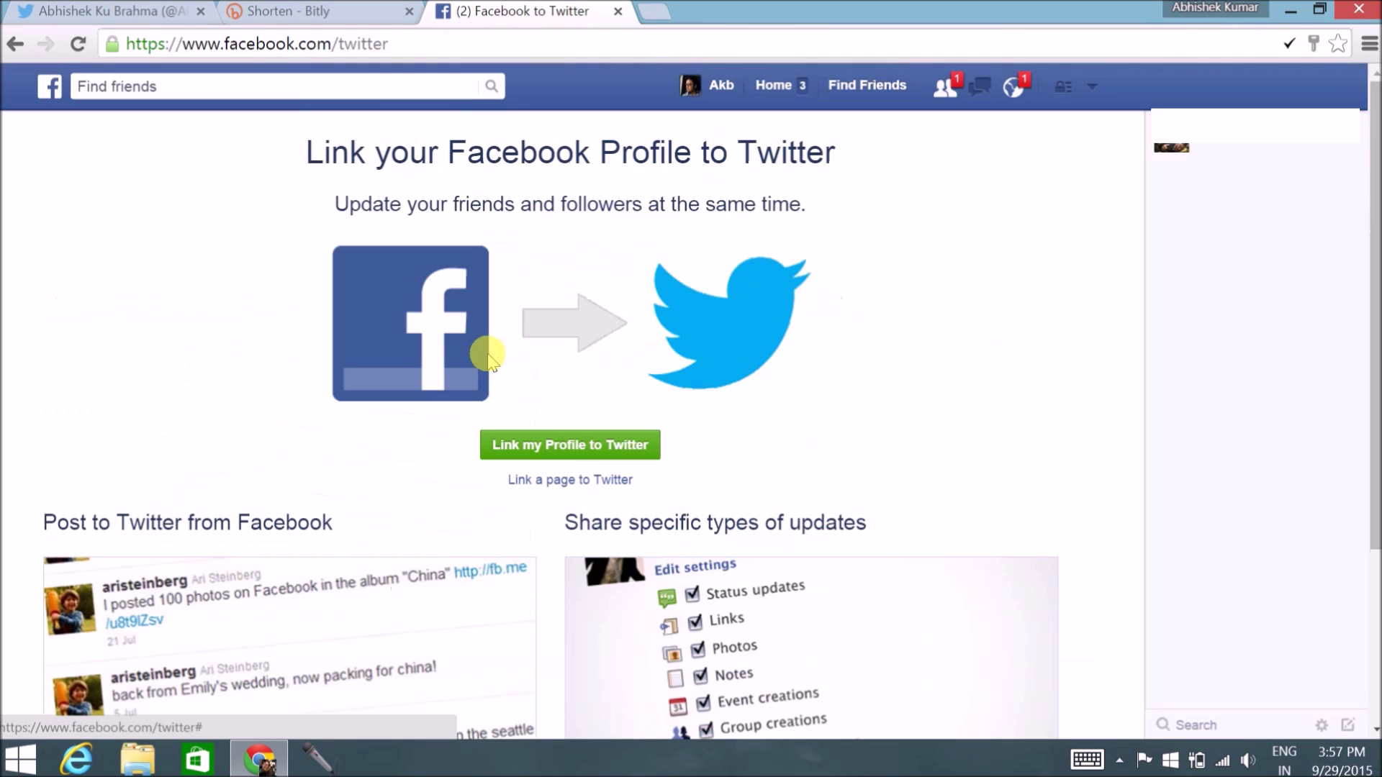
Log out of Facebook and close the Facebook and Bitly tabs, returning to the Twitter profile page
click(1092, 90)
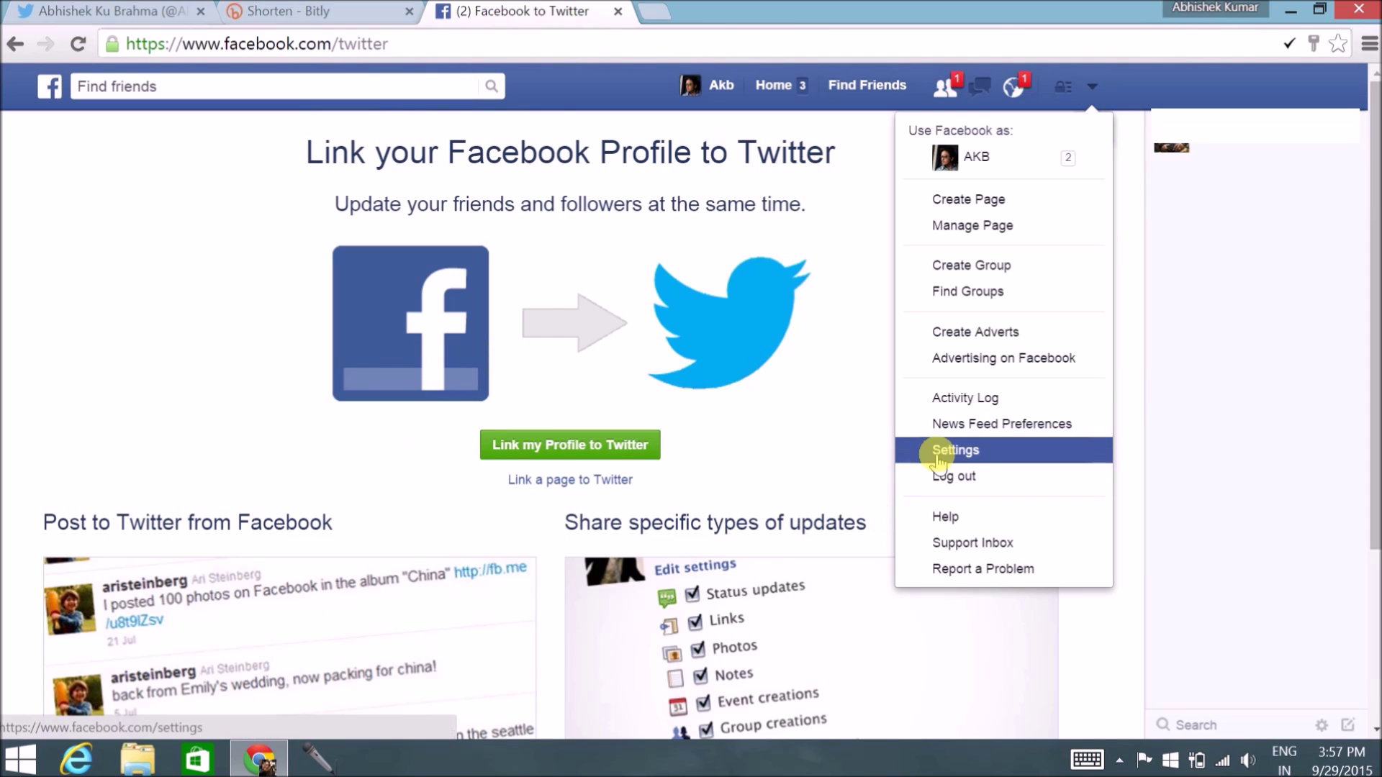
click(945, 478)
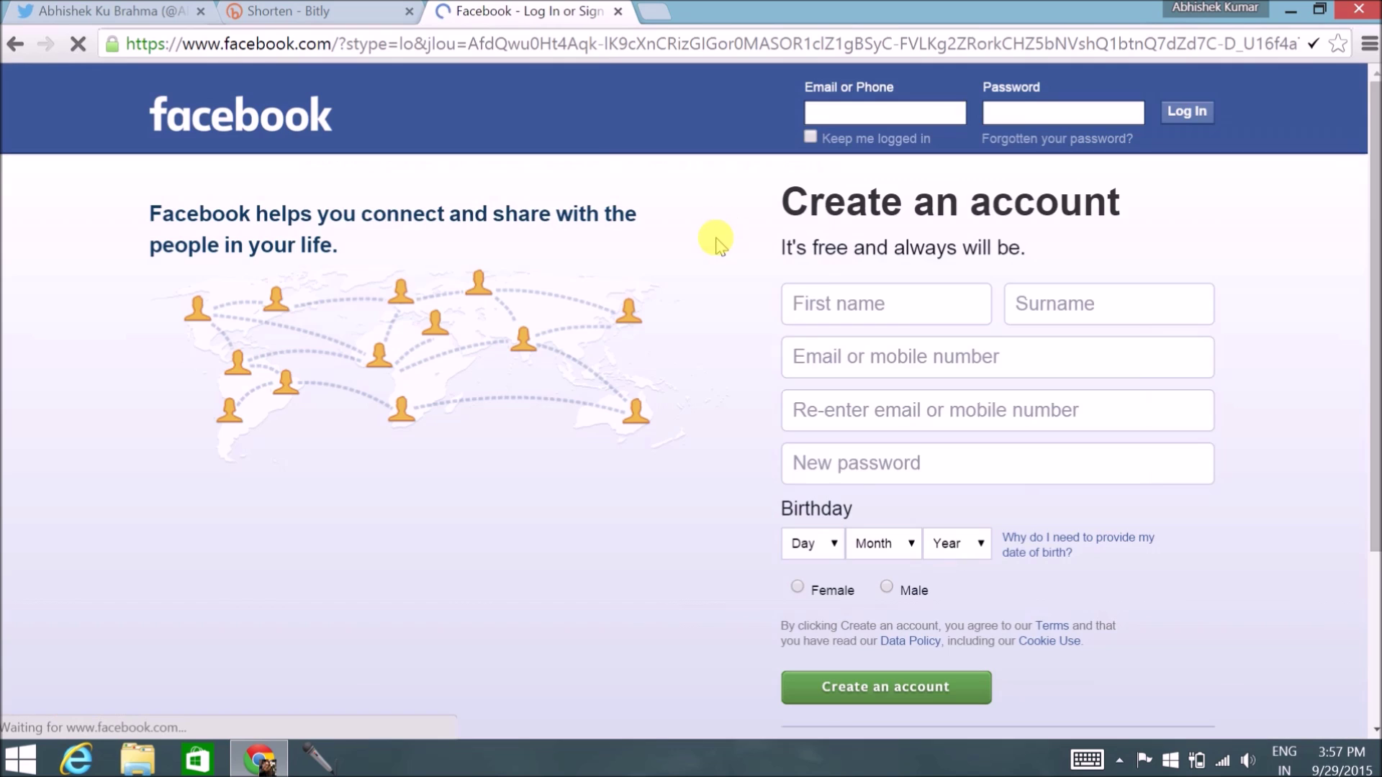
click(619, 14)
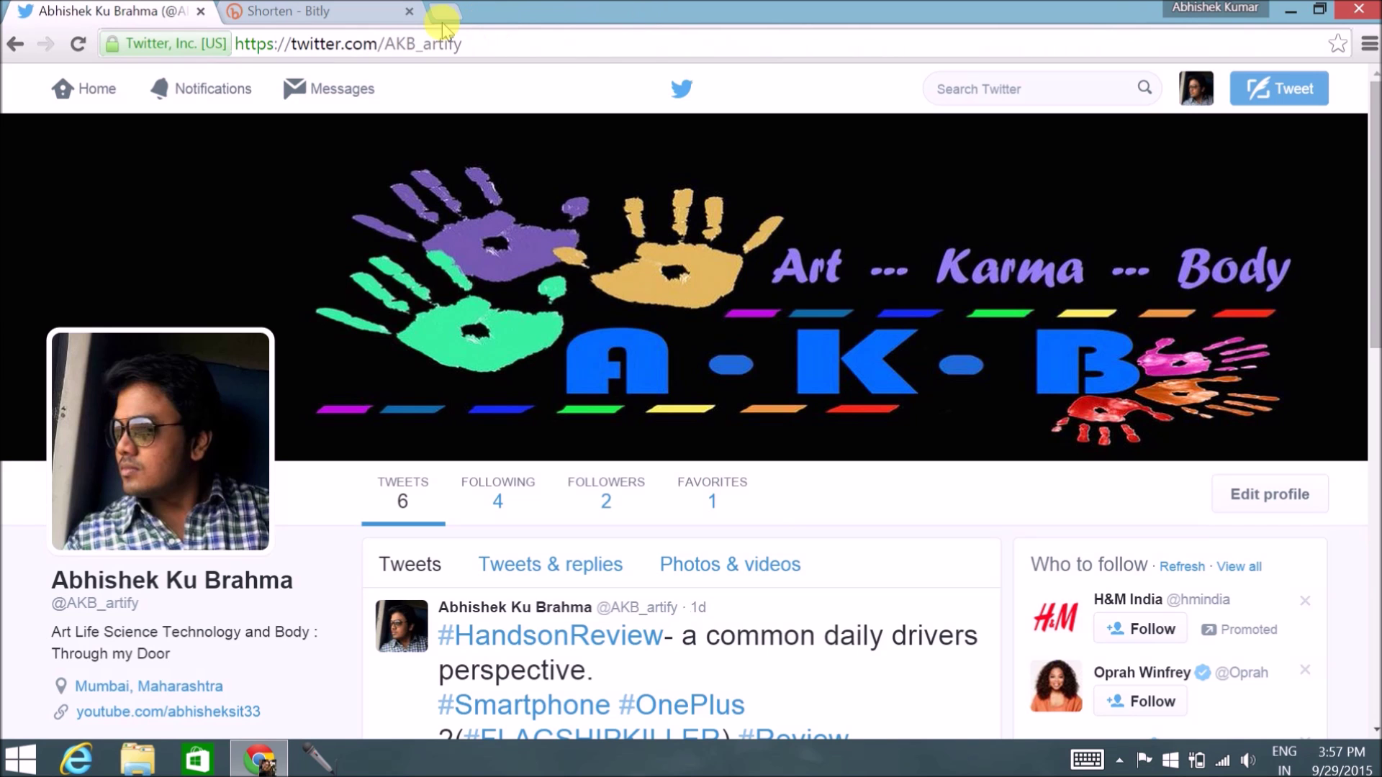
click(396, 16)
click(408, 14)
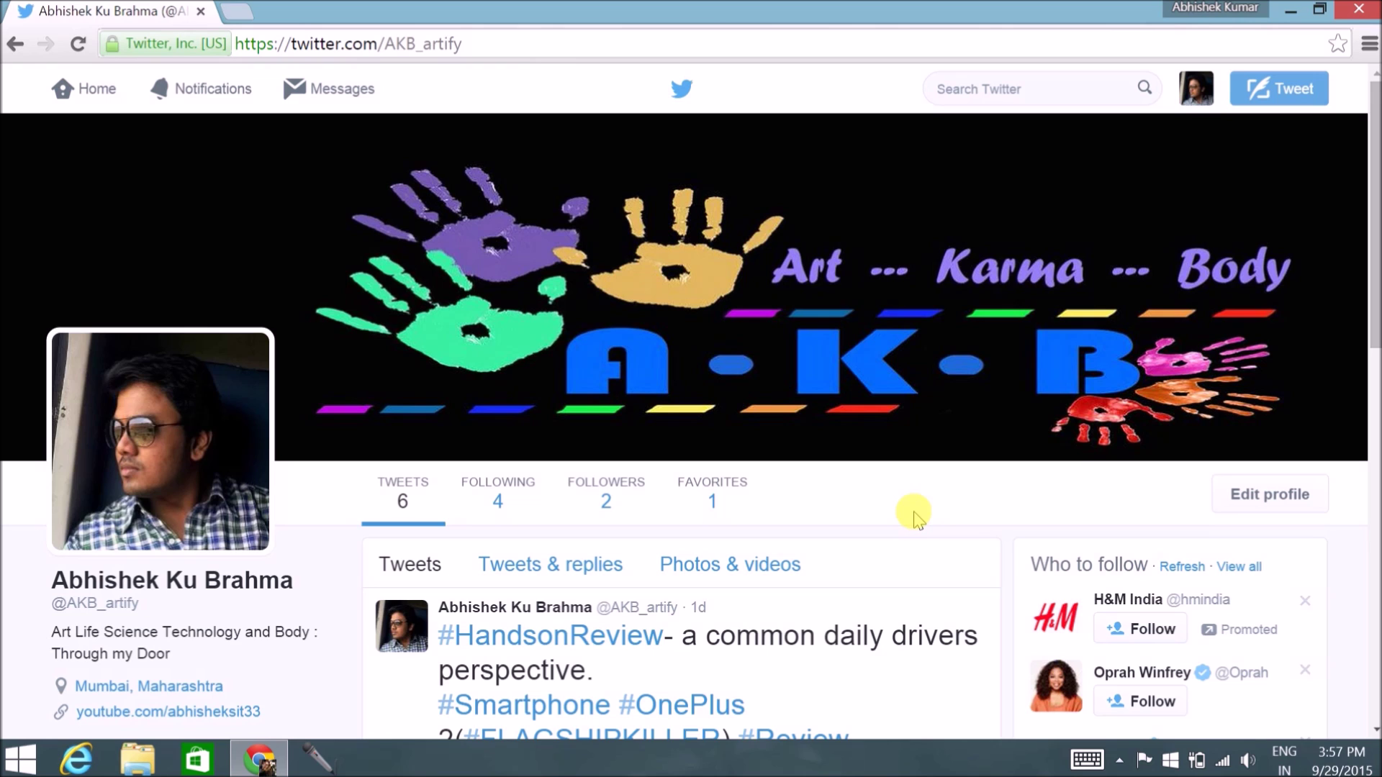
scroll(914, 514, down, 2)
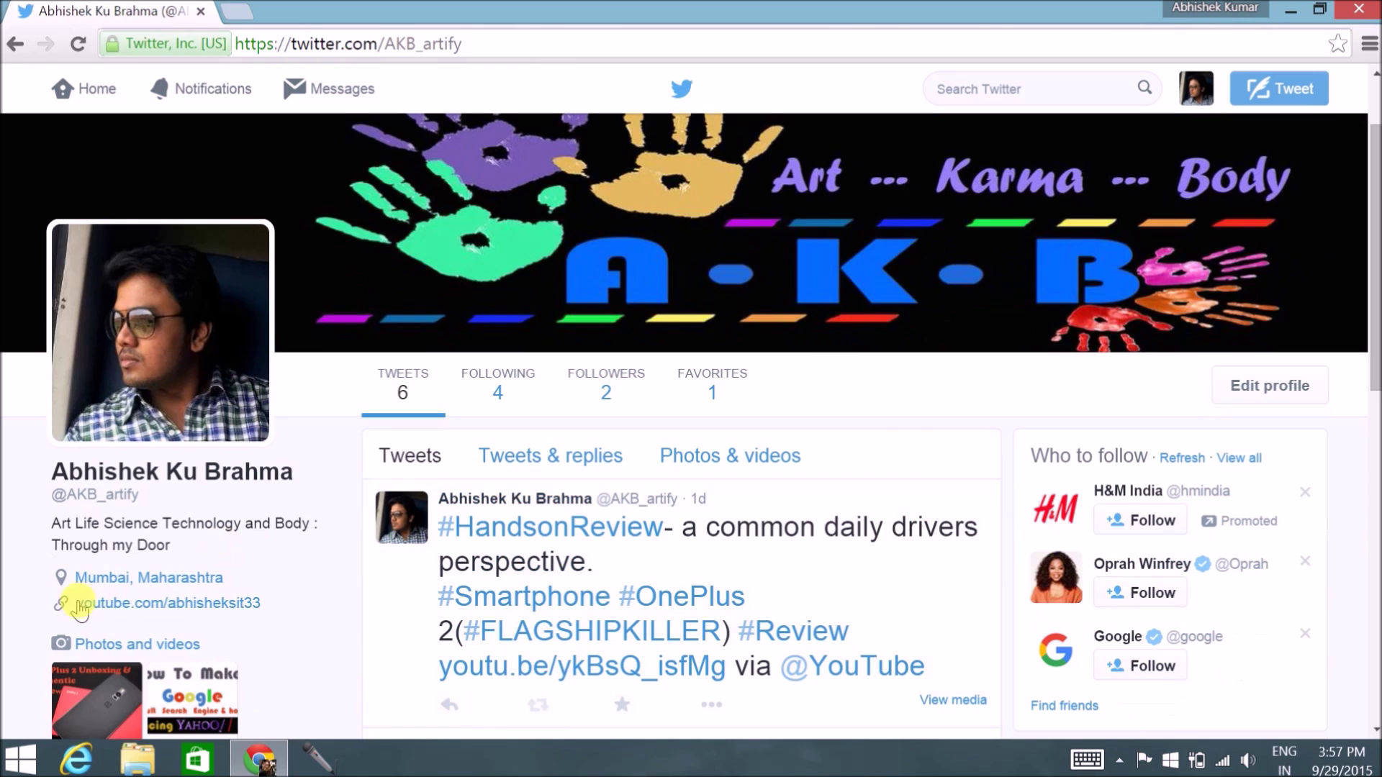